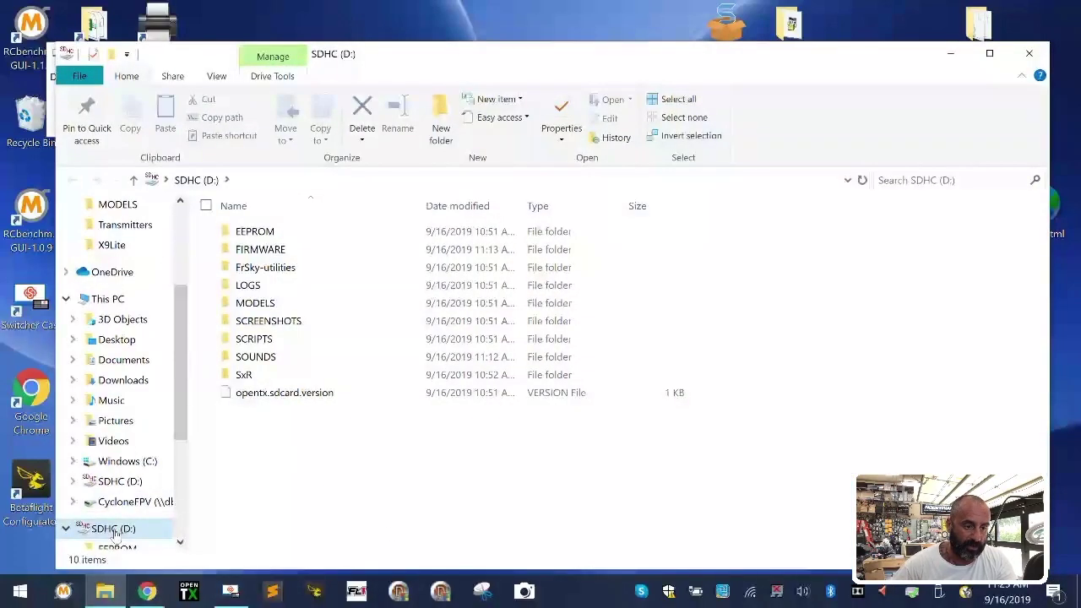
Quick-format the SDHC (D:) card as FAT32 with a 32-kilobyte allocation unit size and a blank volume label.
right_click(110, 529)
click(169, 336)
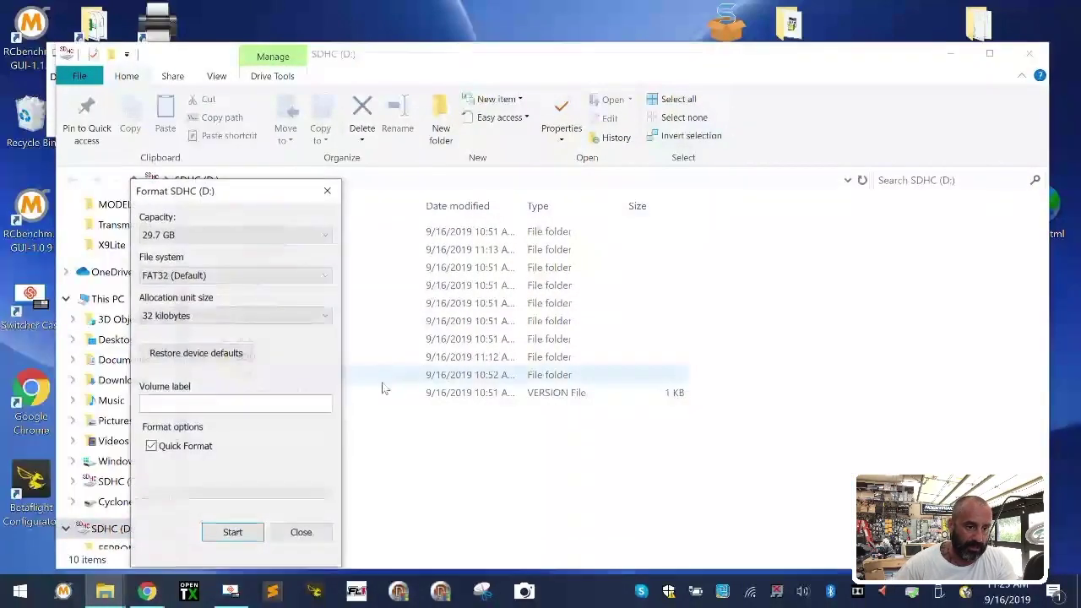
click(232, 533)
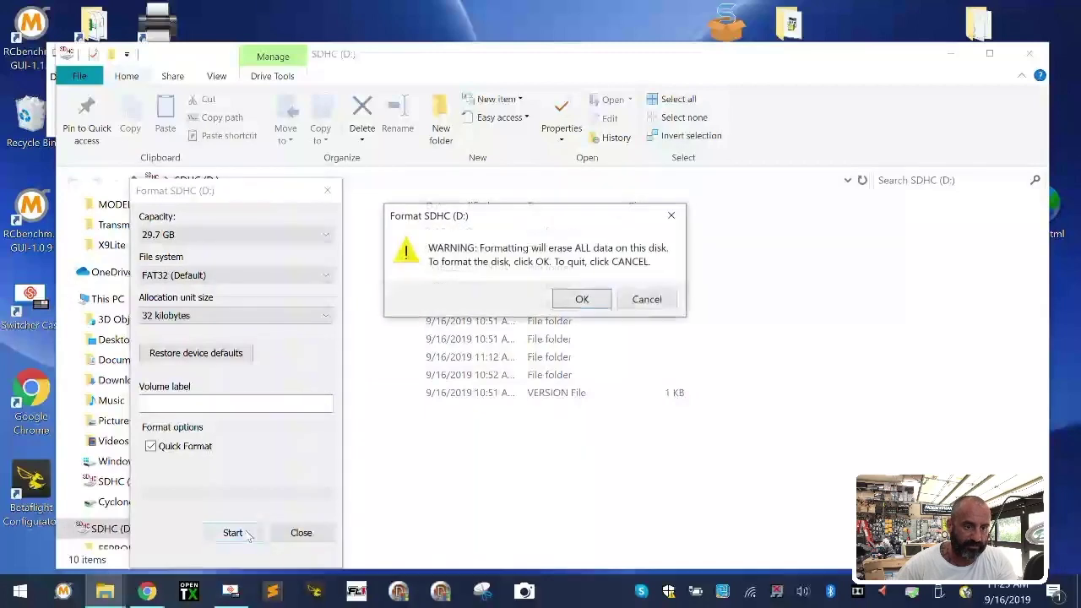
click(563, 301)
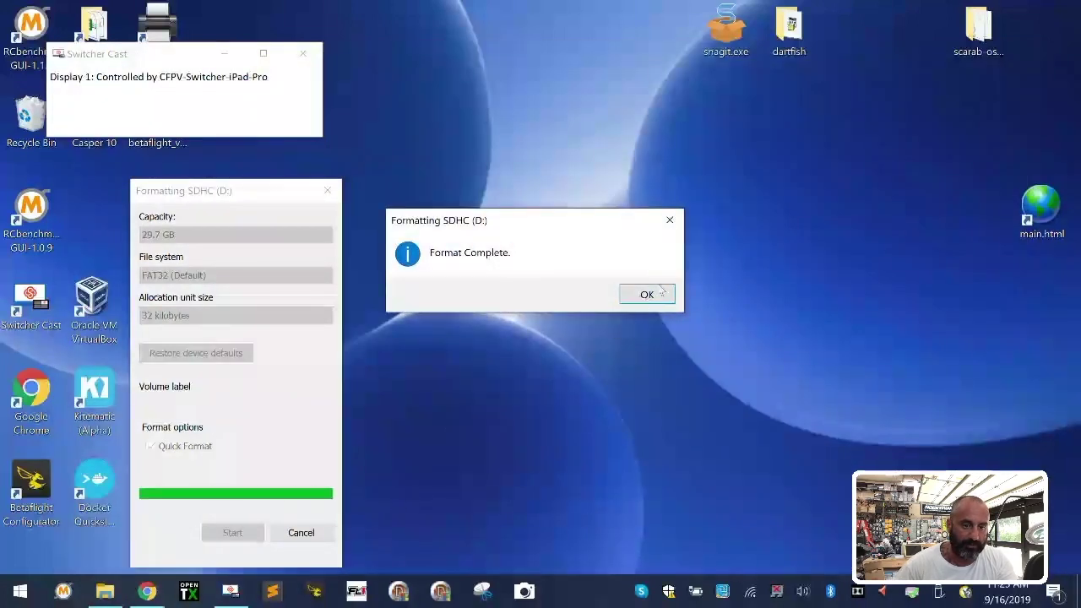
click(647, 295)
click(303, 534)
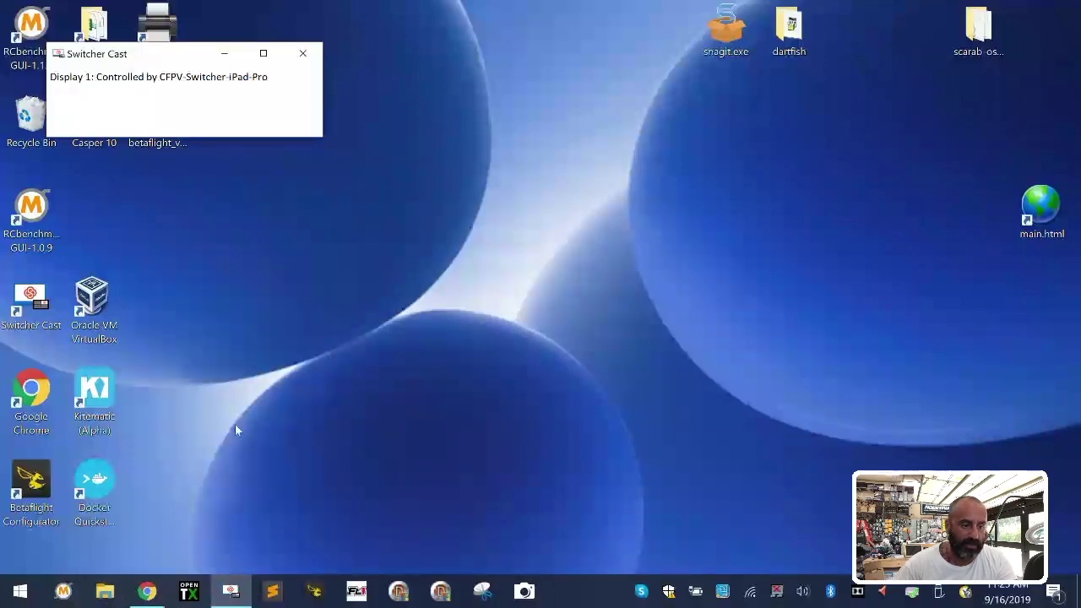
Delete the FW-X9Lite_19720 folder from the Downloads folder.
click(105, 591)
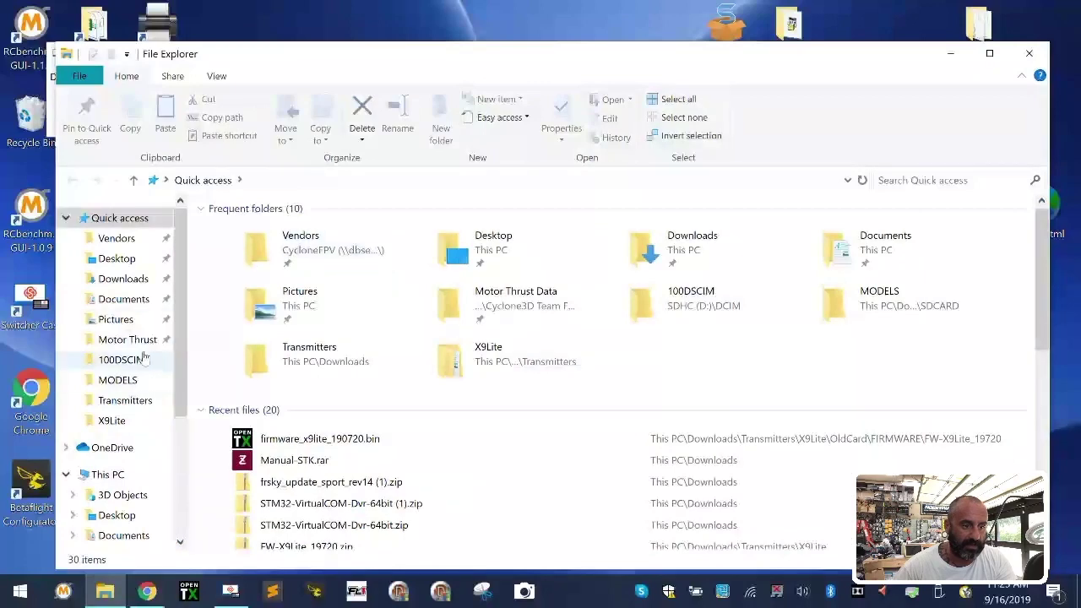
click(123, 279)
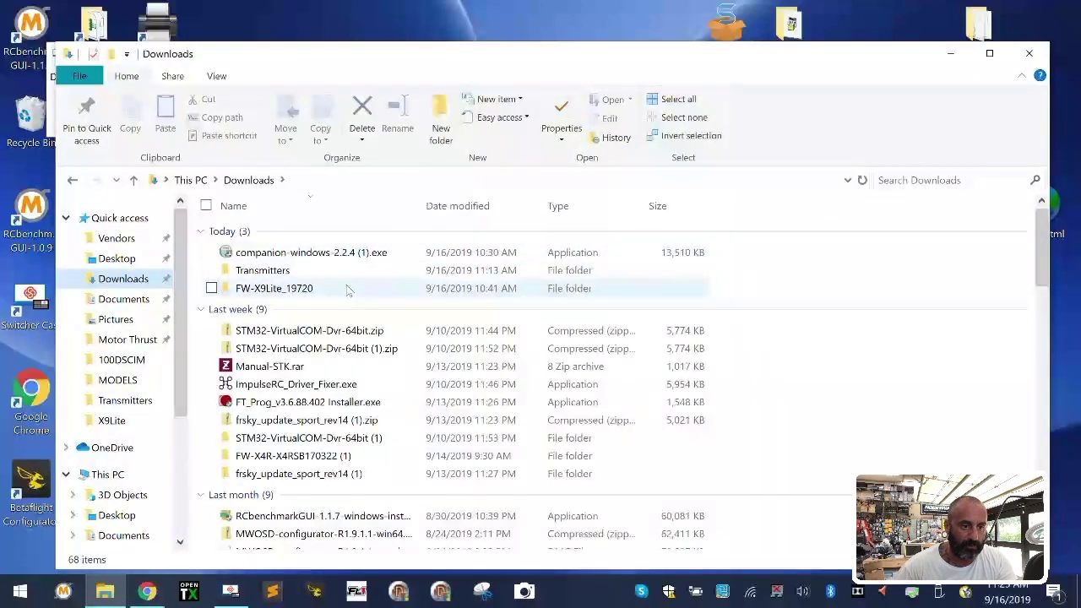
right_click(344, 289)
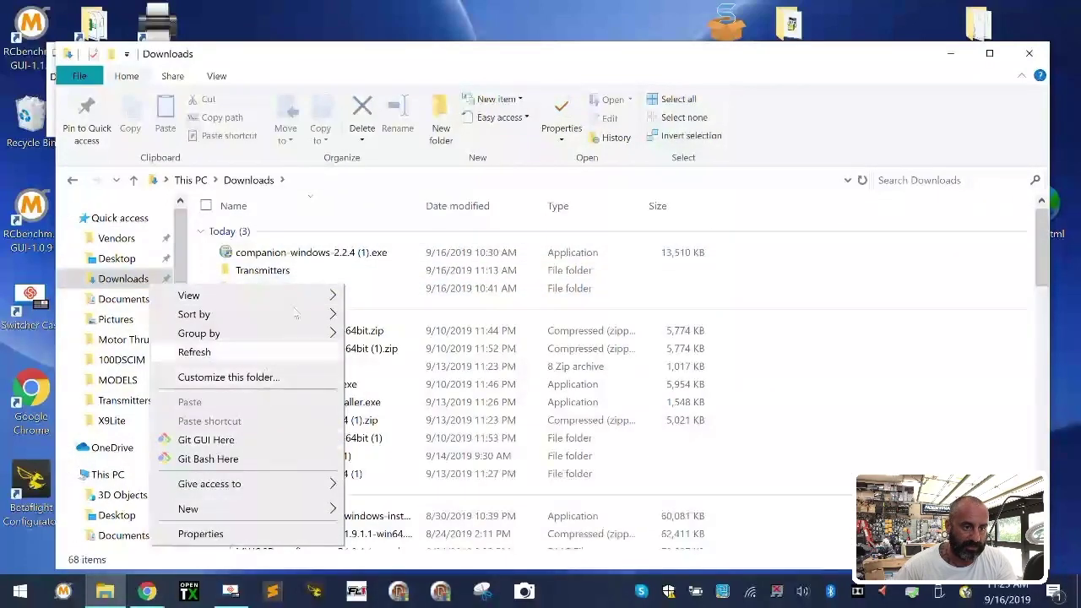
click(438, 270)
right_click(291, 288)
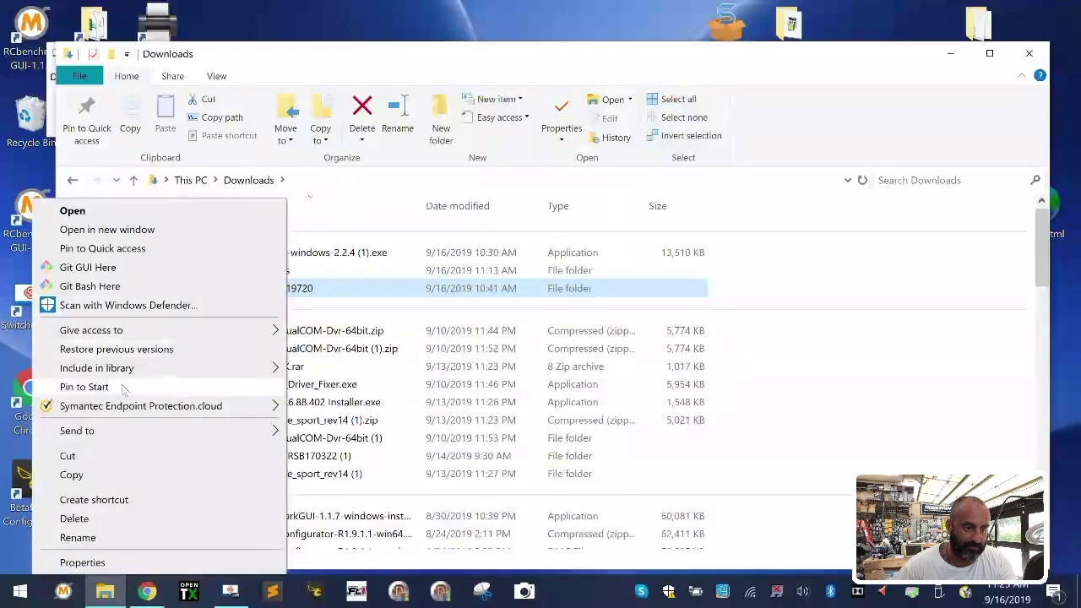
click(109, 522)
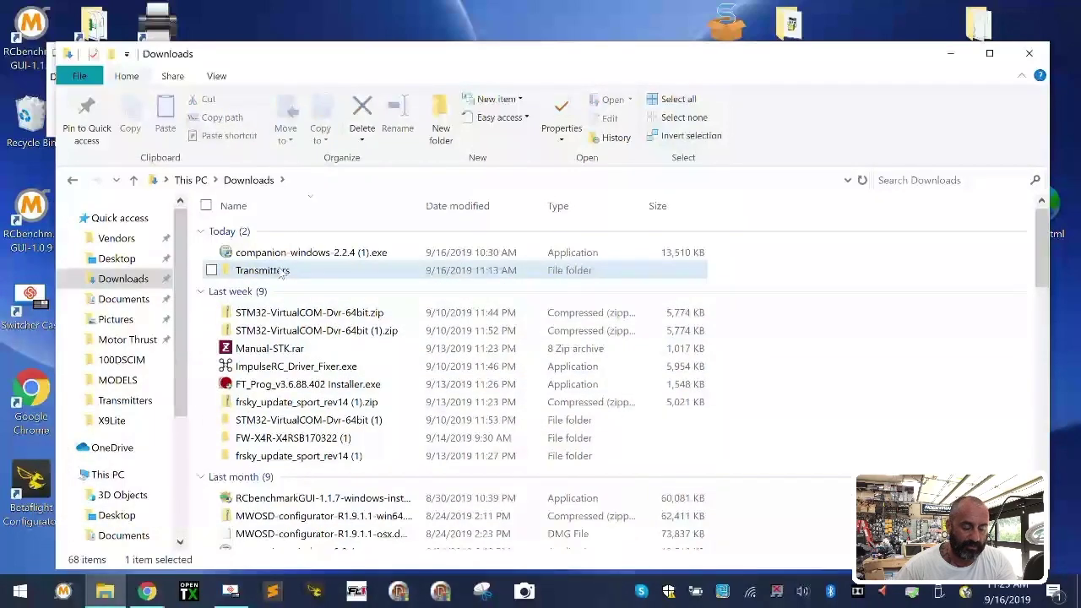
Delete the Backup, CardContents and OldCard folders from X9Lite inside the Transmitters download folder.
double_click(281, 272)
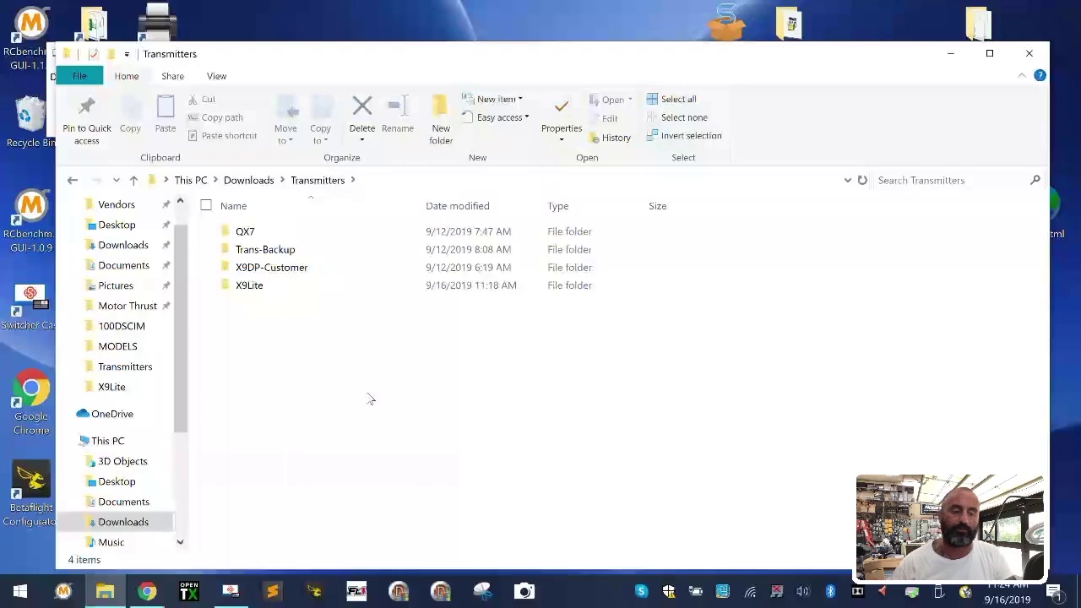
click(314, 286)
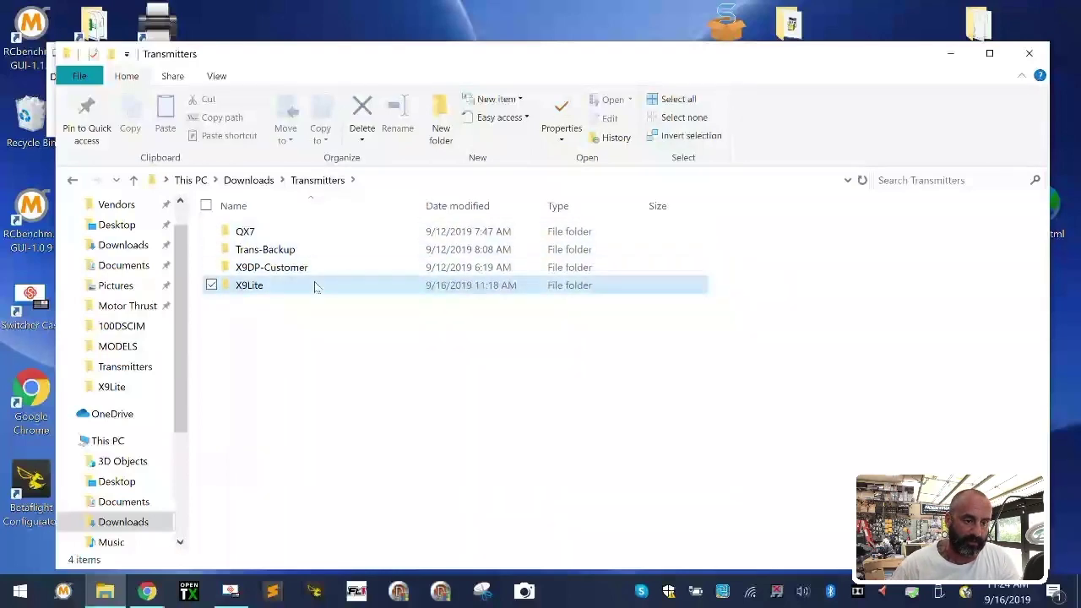
double_click(314, 286)
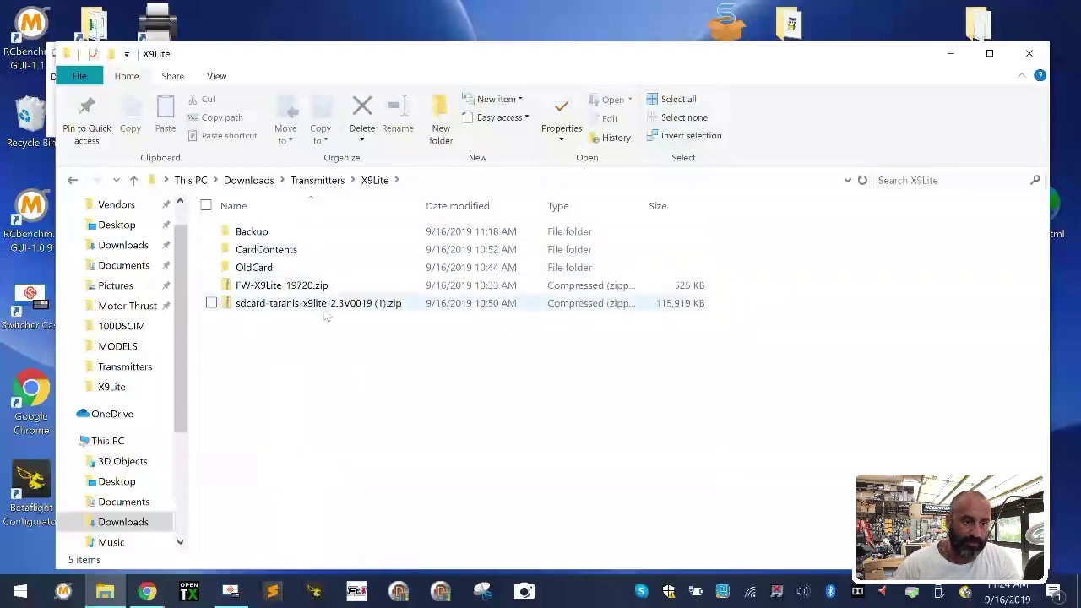
mouse_move(283, 274)
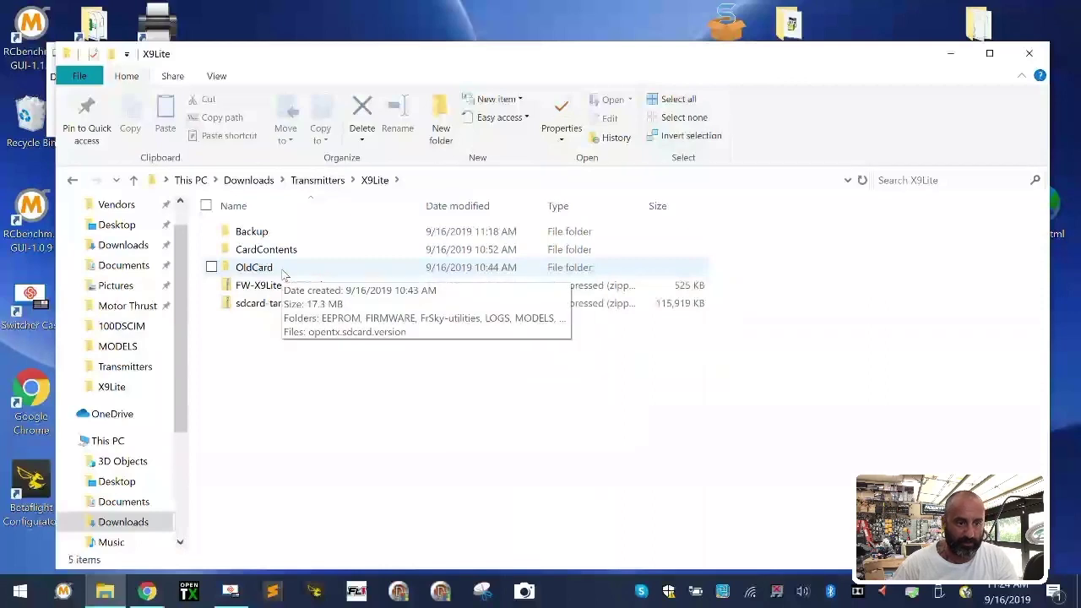
click(287, 268)
shift+click(297, 233)
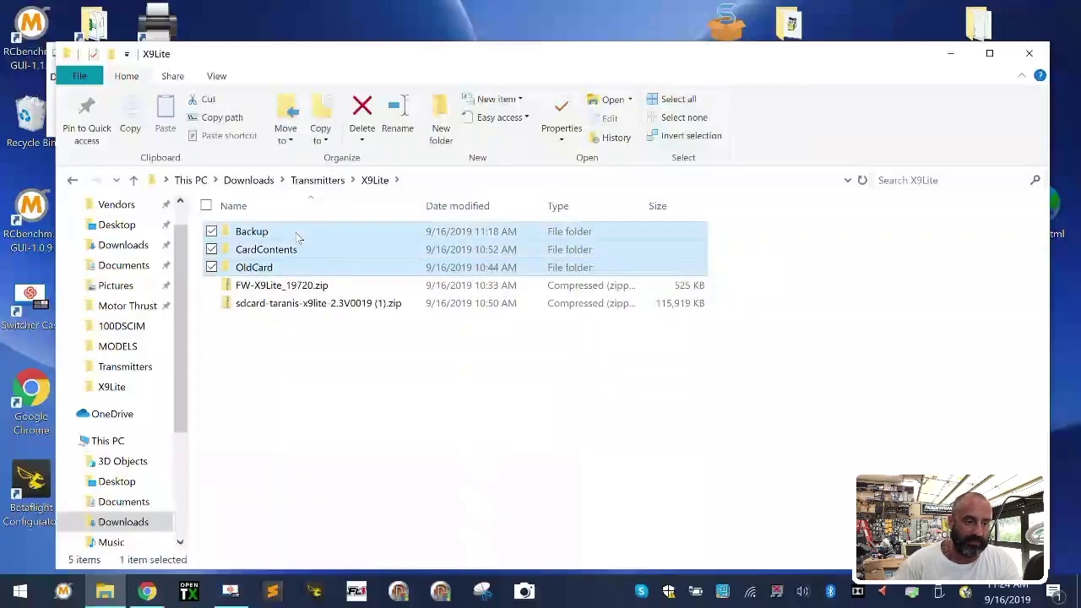
right_click(296, 233)
click(179, 493)
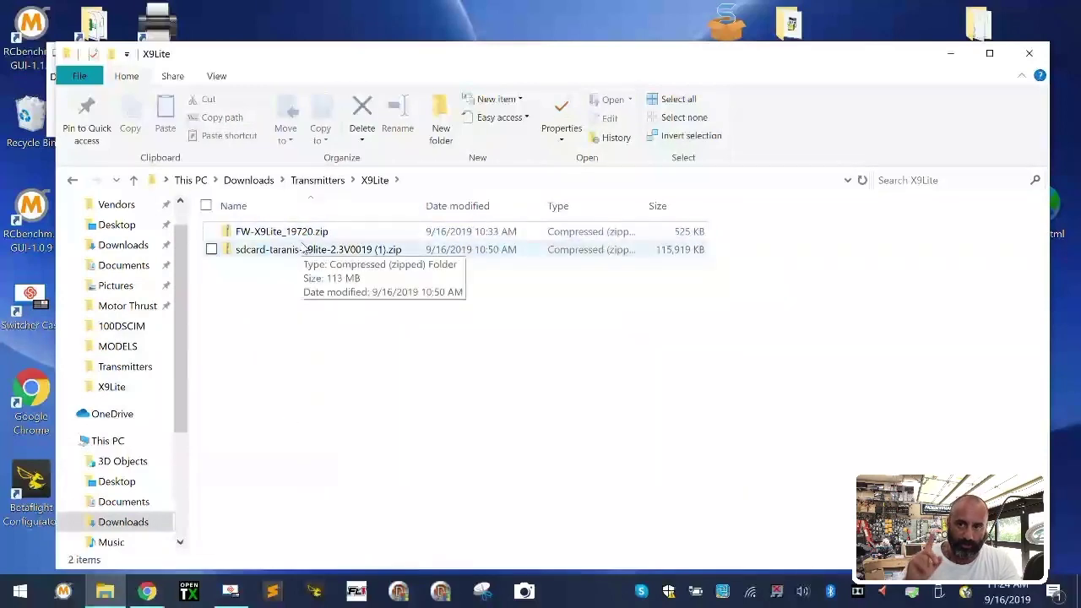
Switch to Chrome, close the FrSky Taranis X9 Lite page and go to the CycloneFPV home page.
click(149, 591)
click(135, 17)
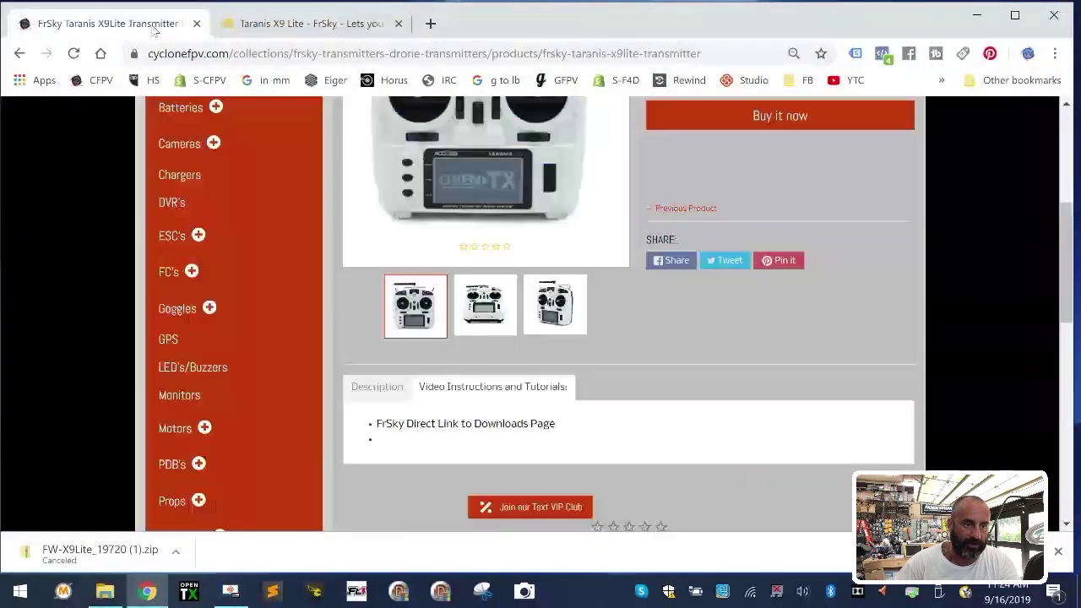
click(399, 23)
scroll(213, 386, up, 3)
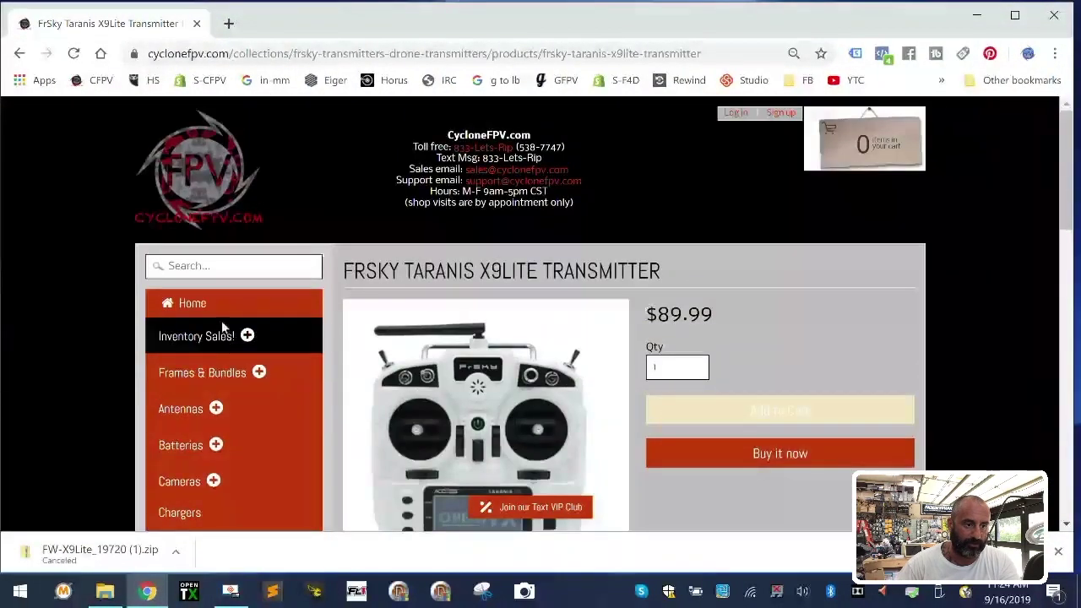
click(188, 302)
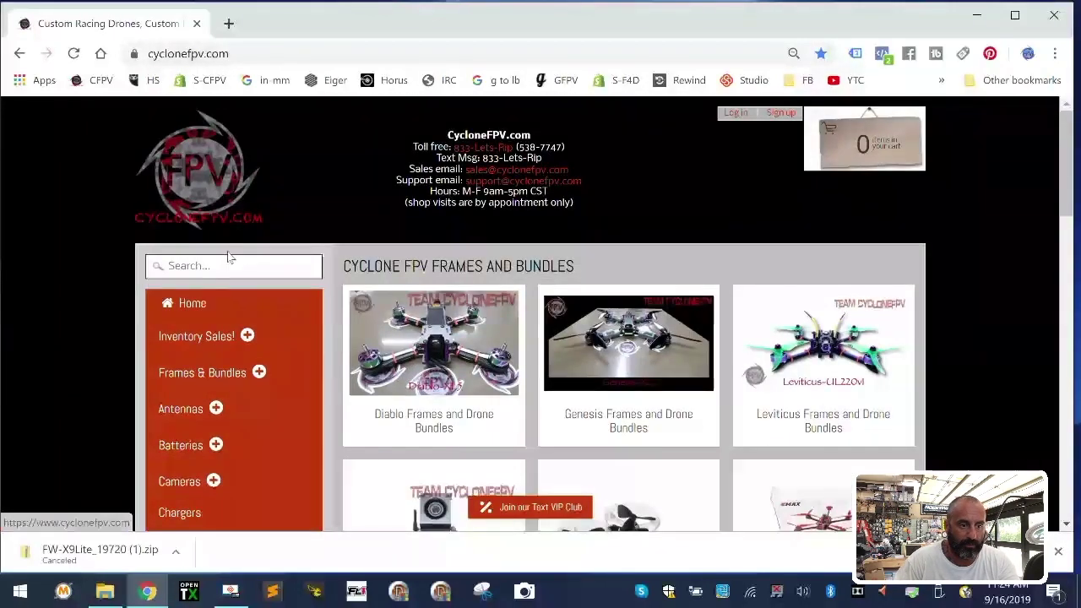
Search the CycloneFPV store for "x9lite" and open the FrSky Taranis X9Lite Transmitter product page.
click(218, 269)
text(x9lite)
key(Return)
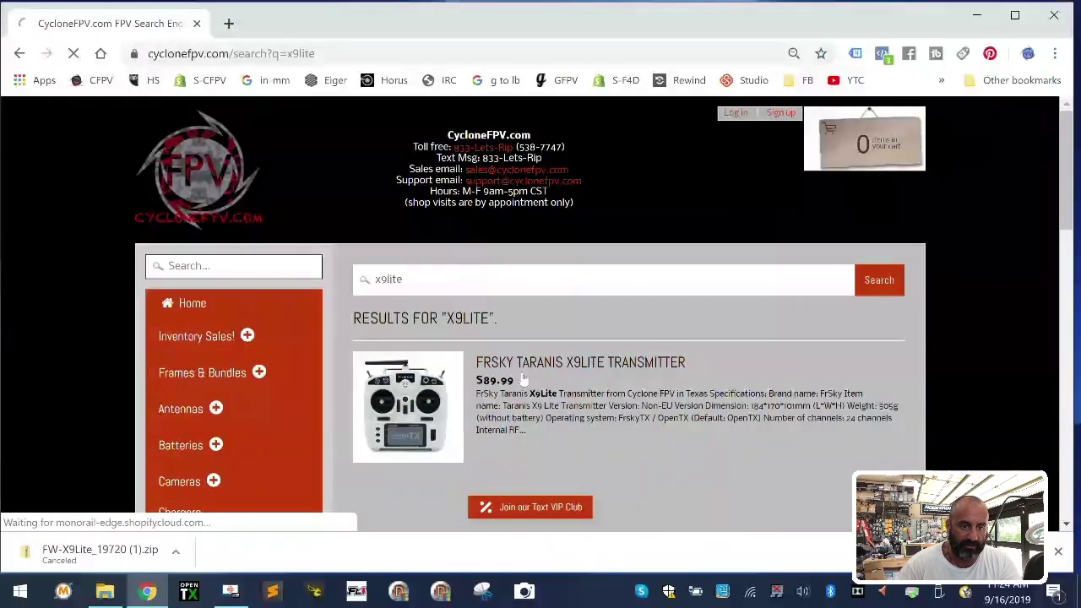
click(524, 380)
Open the FrSky downloads page linked in the product's Video Instructions and Tutorials section.
scroll(619, 380, down, 4)
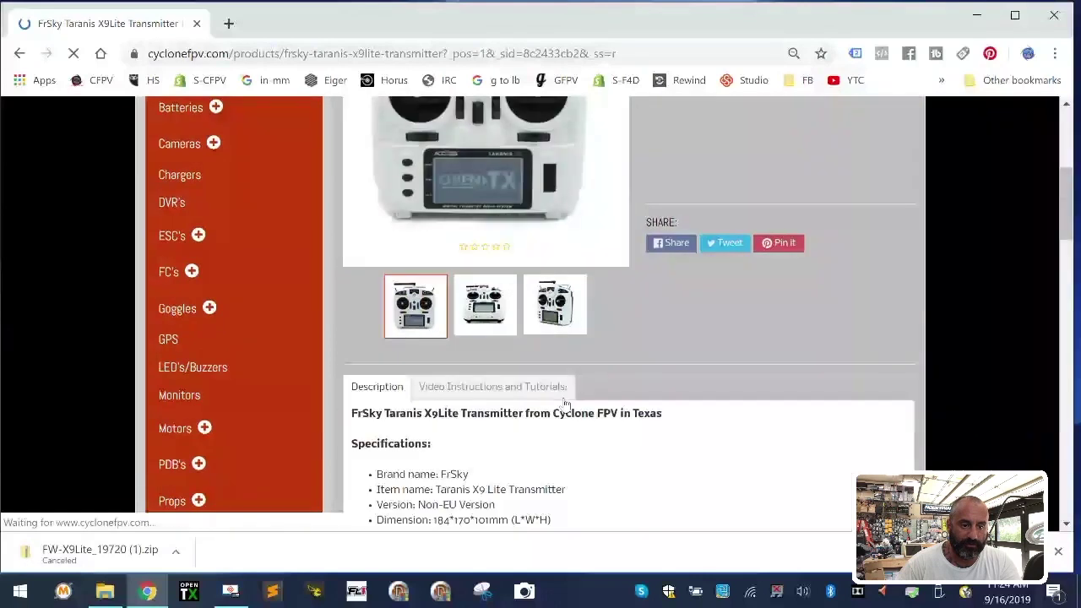
click(494, 390)
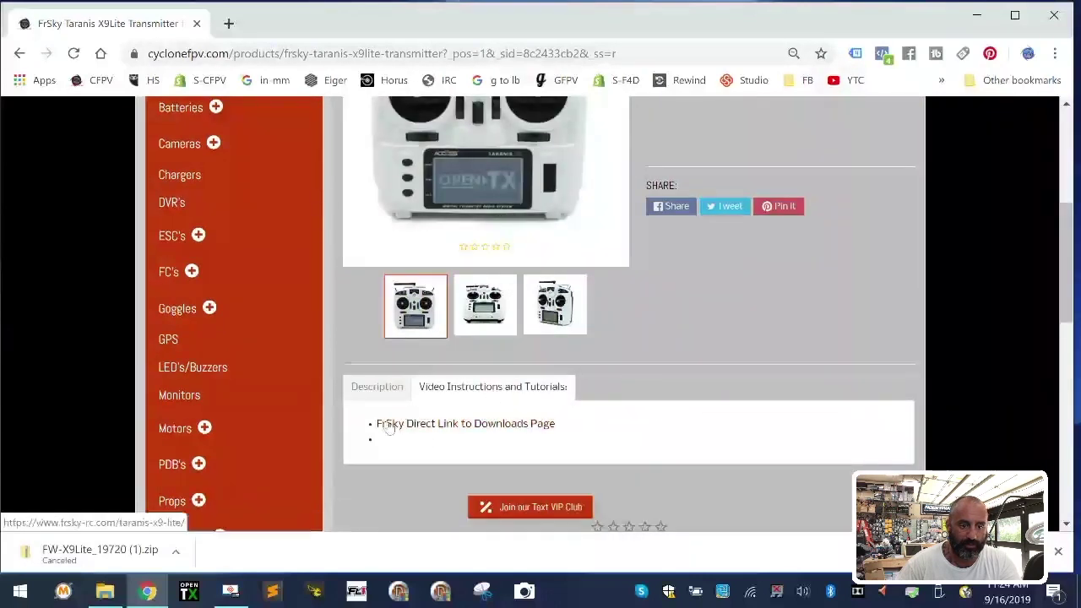
click(477, 426)
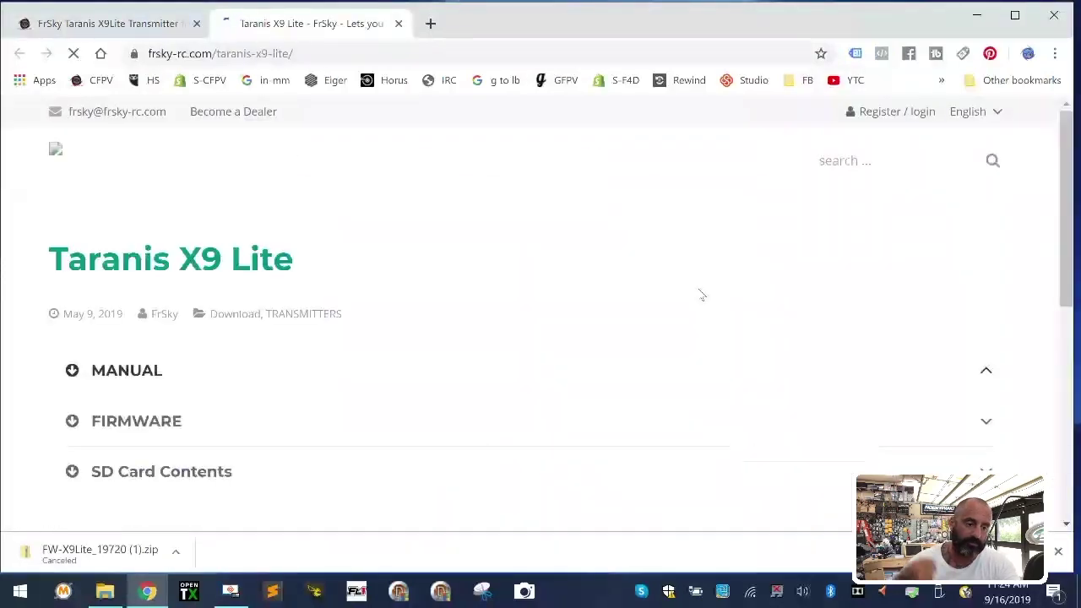
Examine the available SD card contents and firmware versions on the Taranis X9 Lite download page.
scroll(265, 428, down, 4)
scroll(265, 433, up, 2)
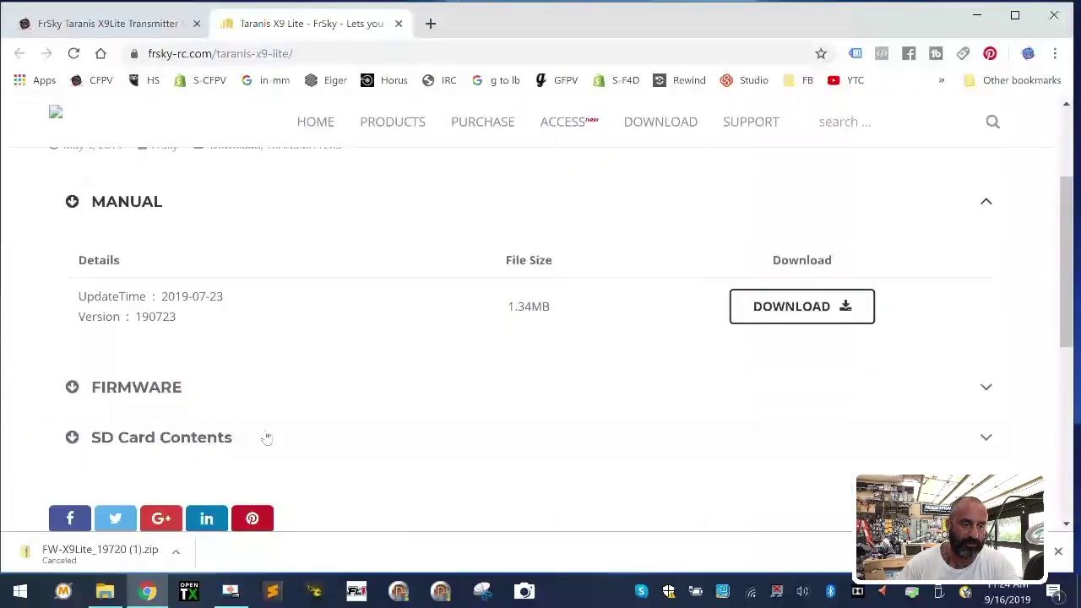
click(78, 443)
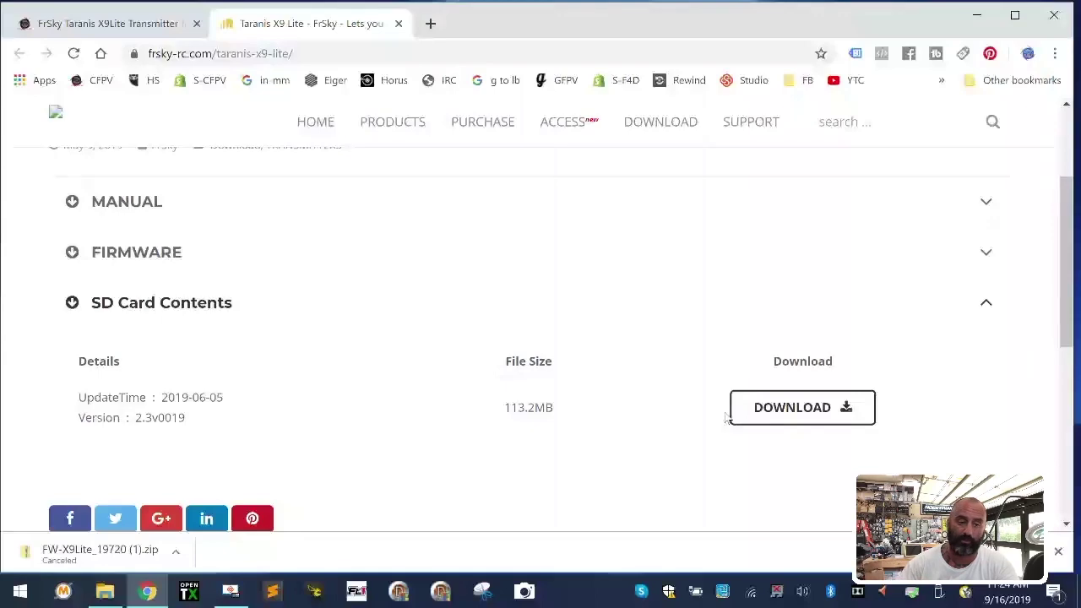
click(75, 255)
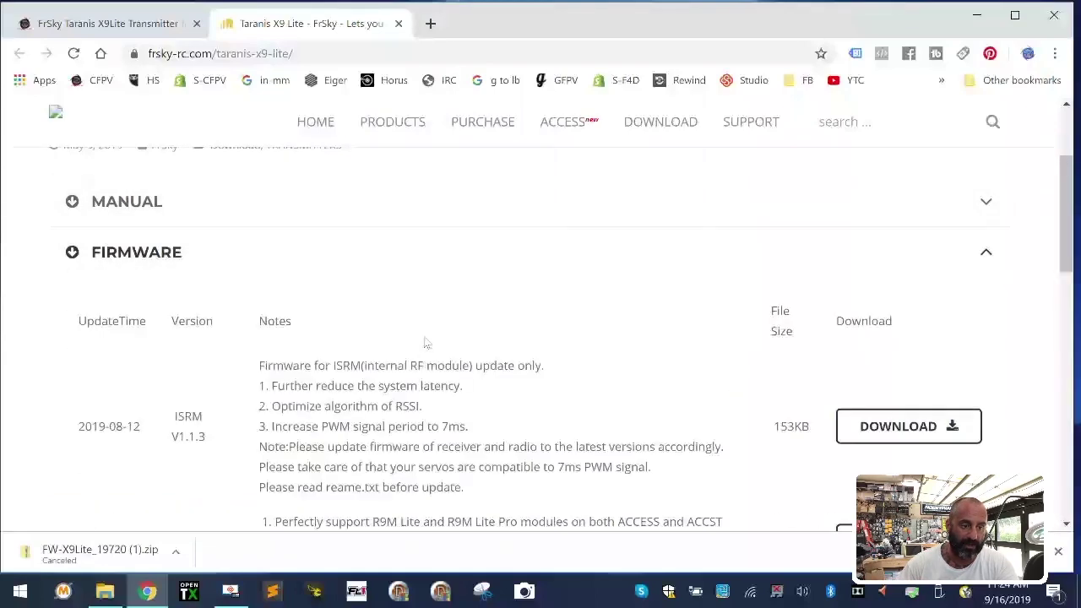
scroll(295, 422, down, 2)
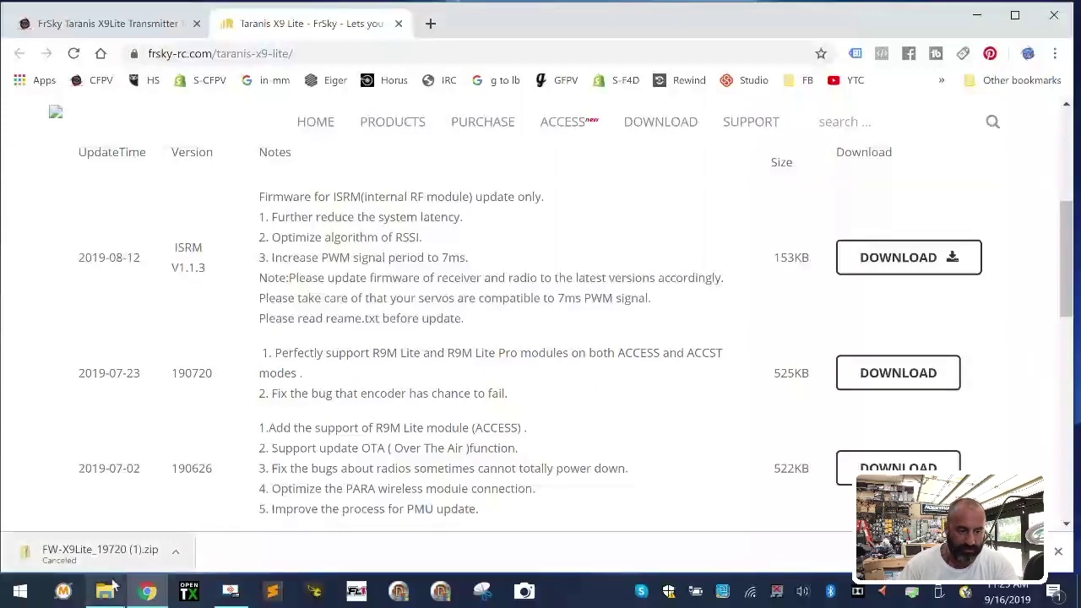
Switch to File Explorer and extract FW-X9Lite_19720.zip into an FW-X9Lite_19720 subfolder of Transmitters\X9Lite.
mouse_move(108, 593)
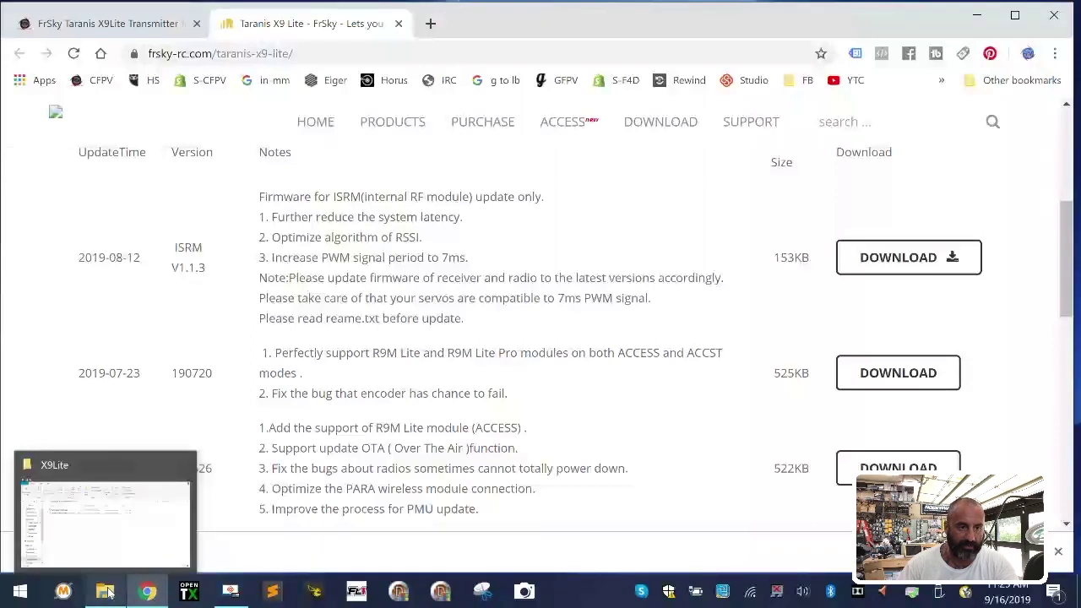
click(108, 594)
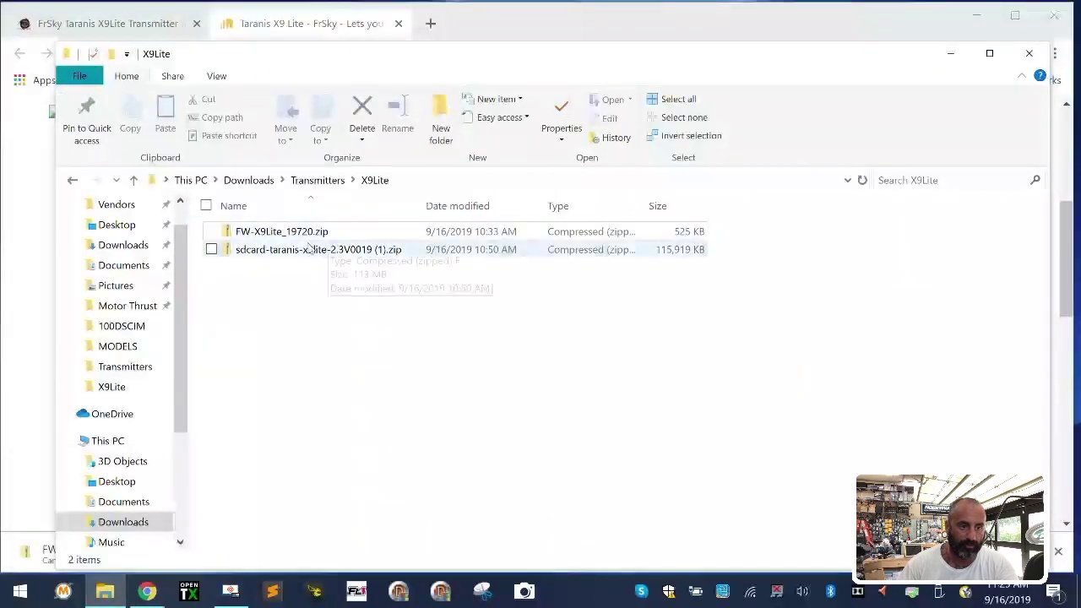
click(317, 180)
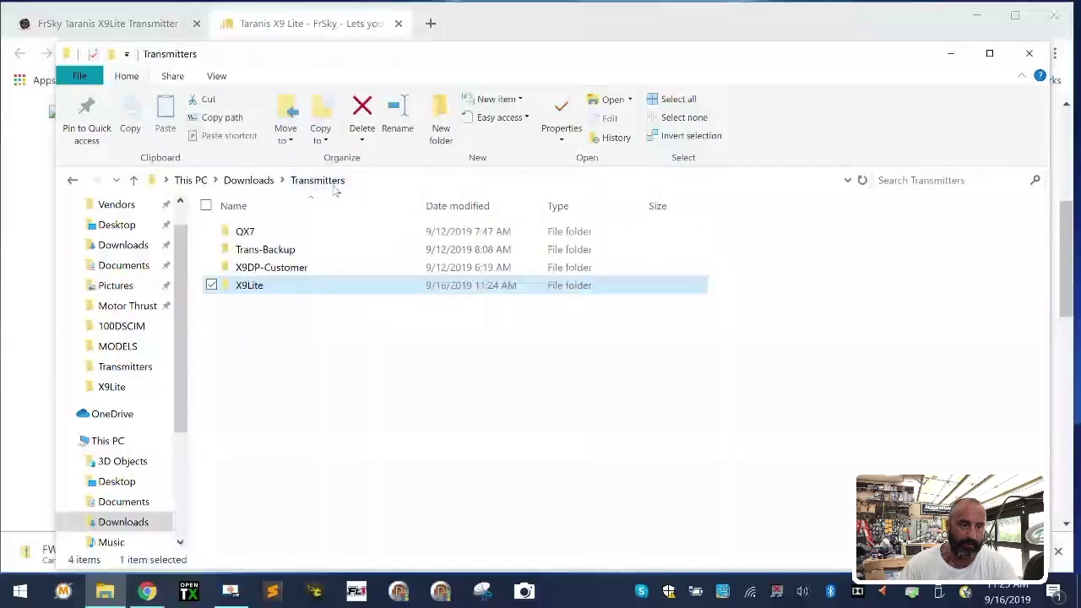
double_click(270, 289)
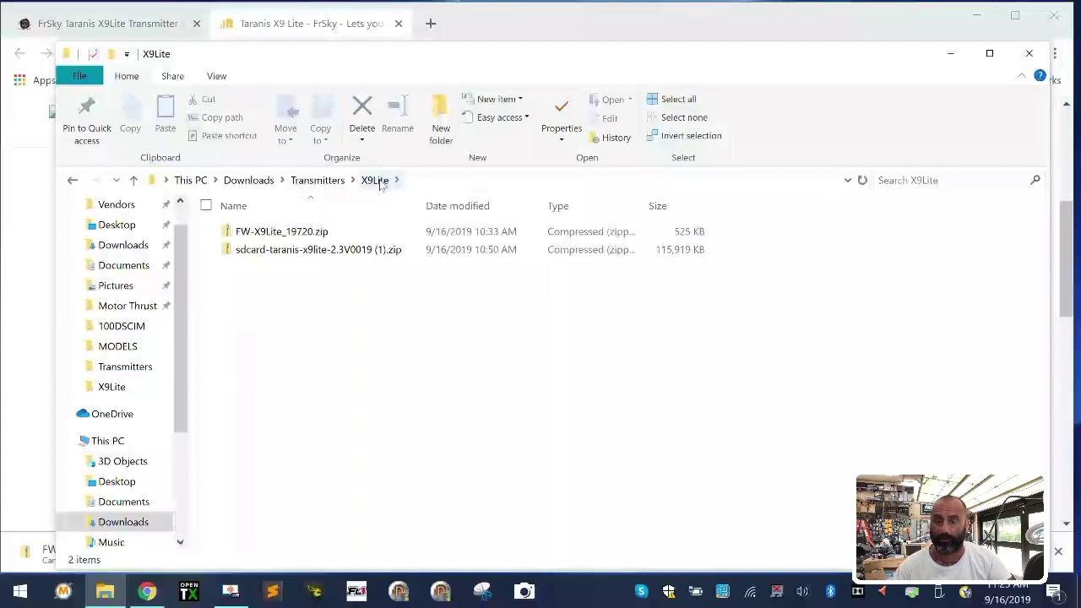
right_click(298, 233)
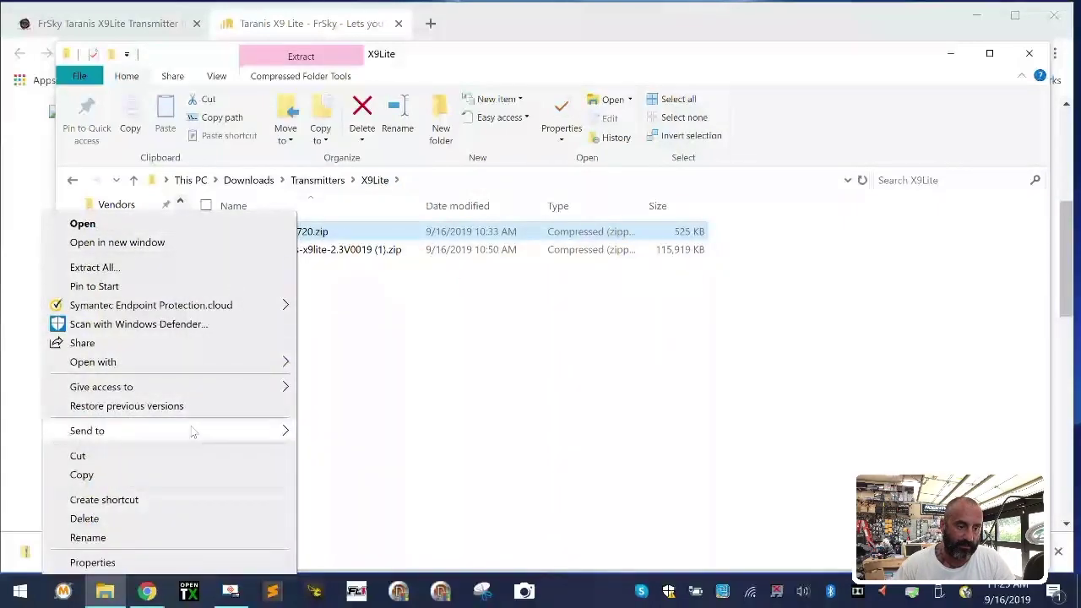
click(219, 267)
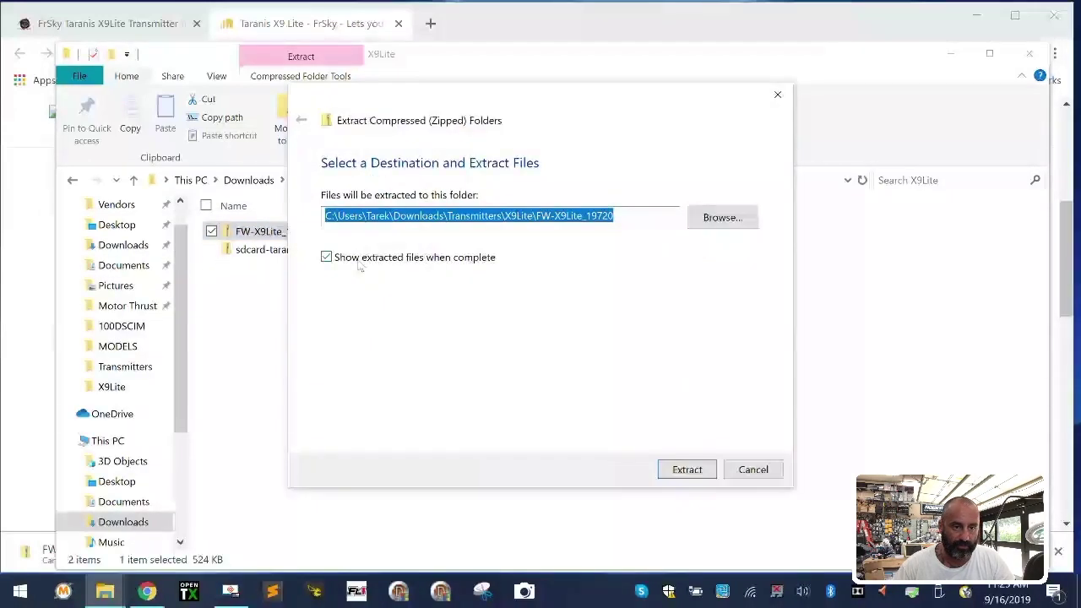
click(687, 471)
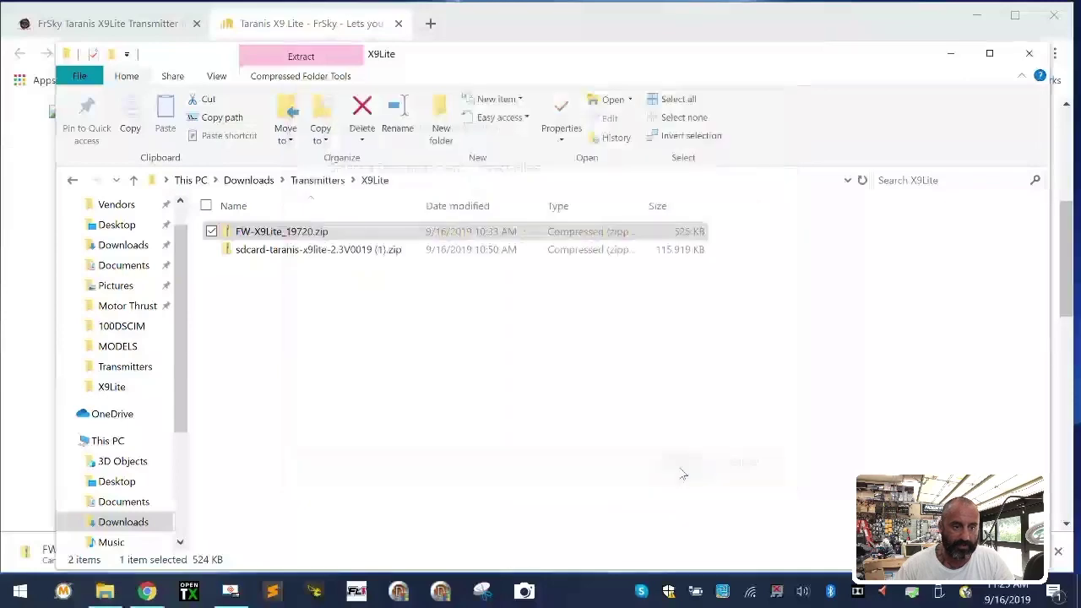
Open the extracted FW-X9Lite_19720 folder and its nested folder of the same name to show the firmware files.
click(374, 180)
double_click(293, 239)
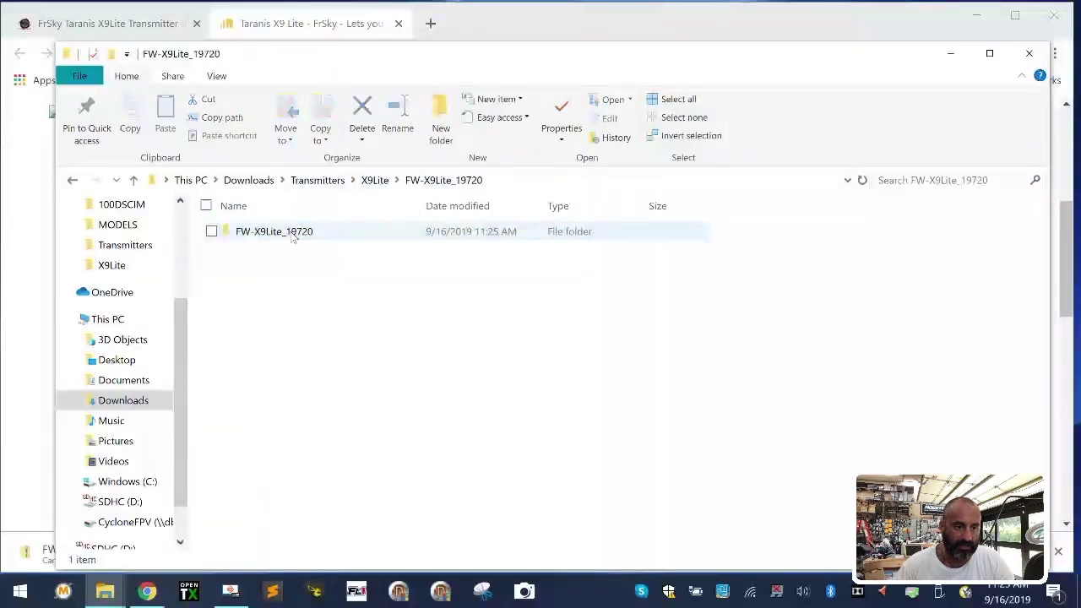
double_click(302, 233)
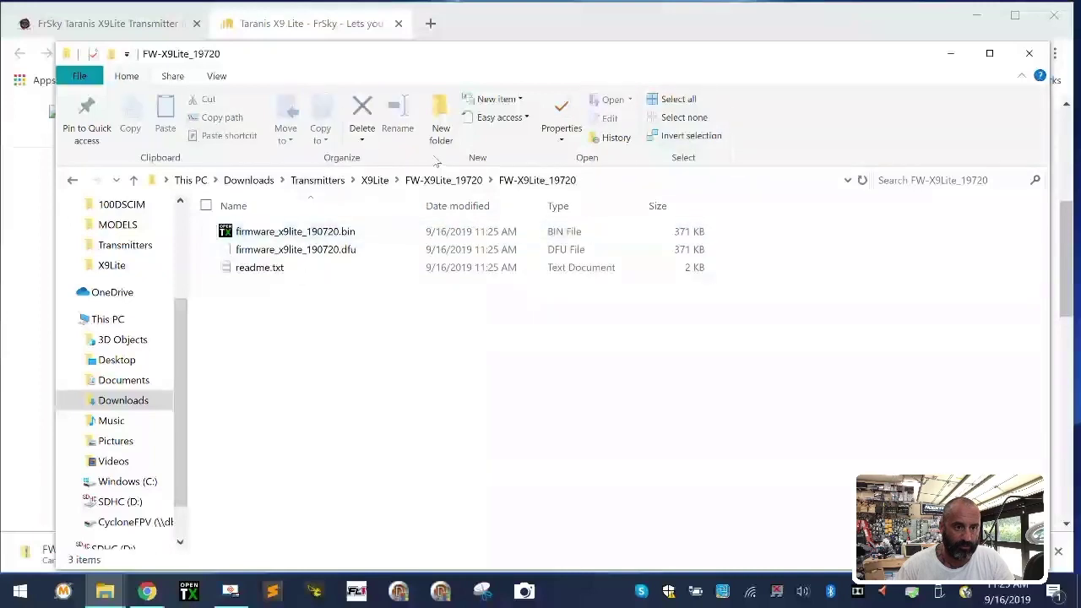
Move the nested FW-X9Lite_19720 folder up one level into X9Lite and open it to check that it holds the firmware files.
click(452, 181)
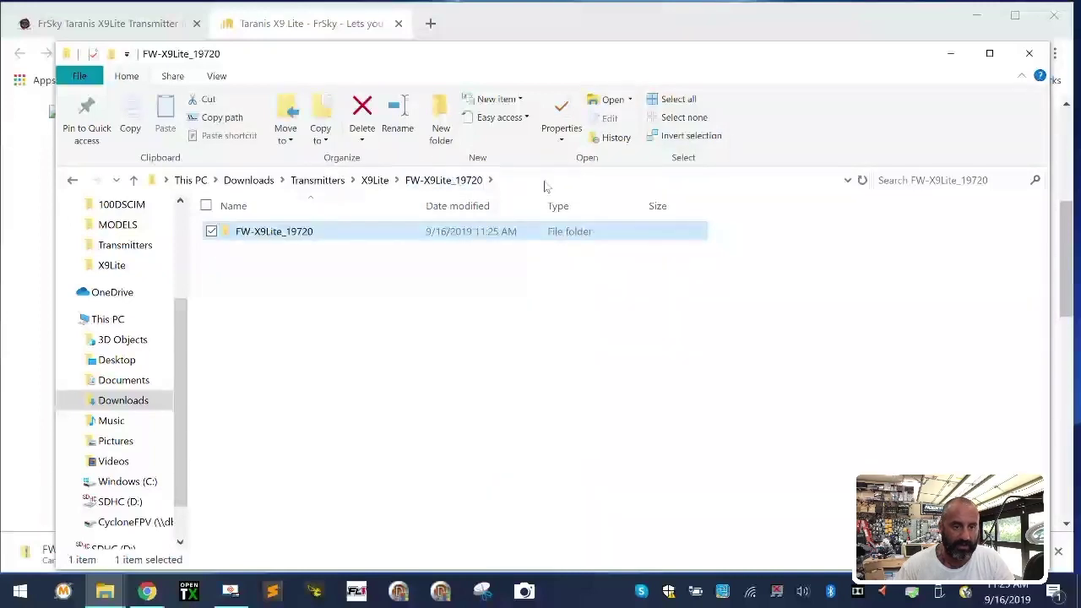
click(373, 180)
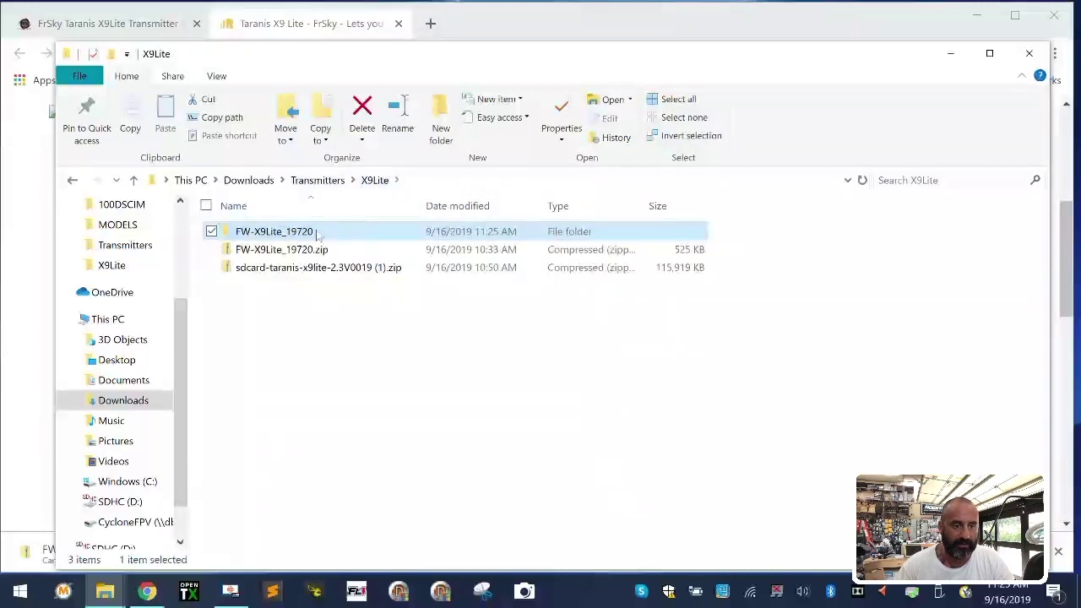
double_click(278, 237)
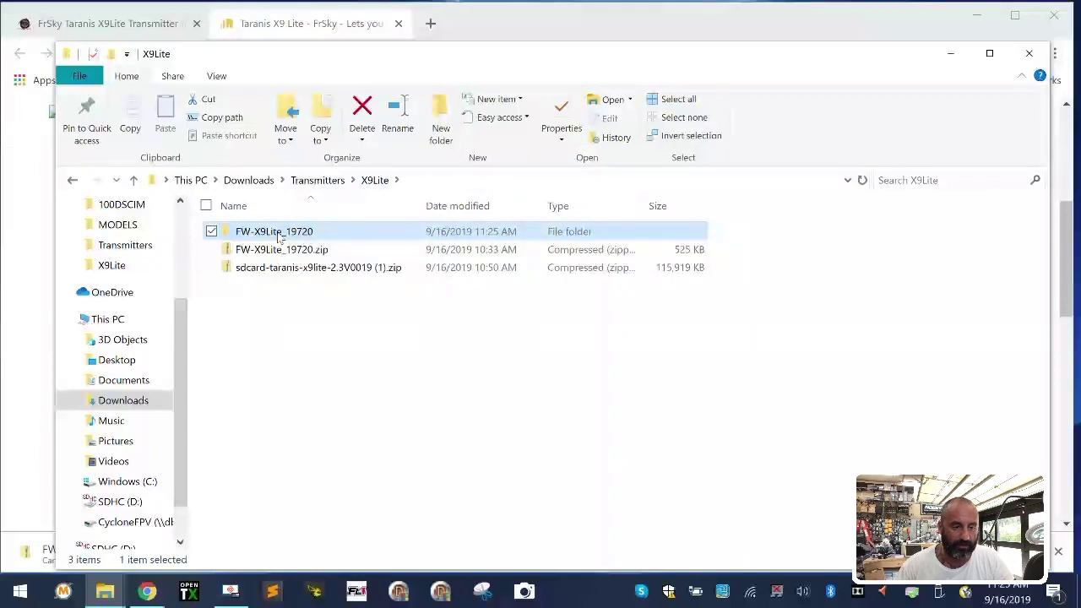
double_click(278, 234)
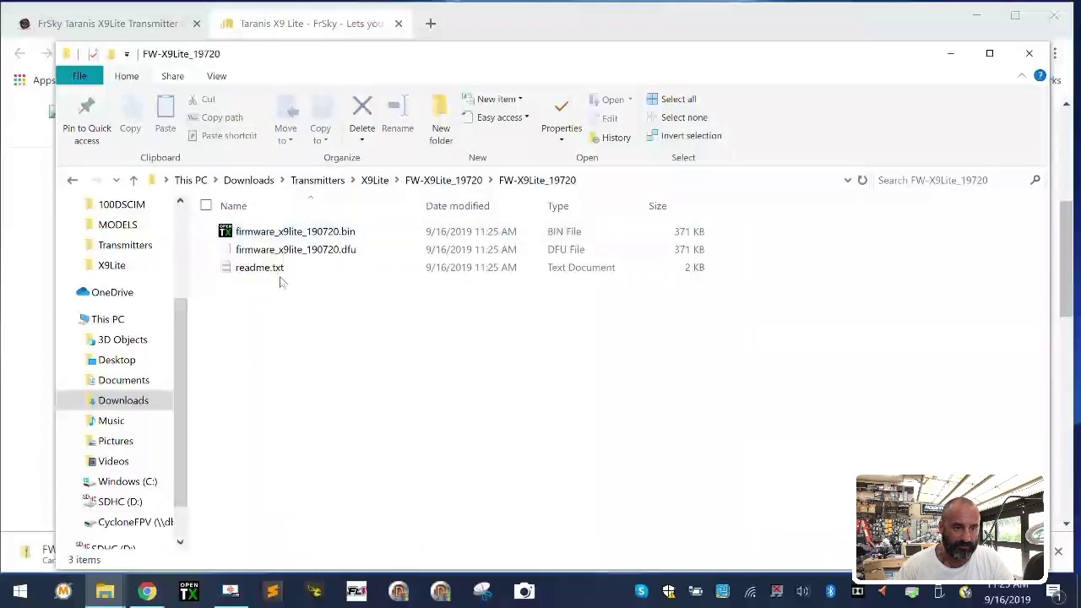
click(469, 180)
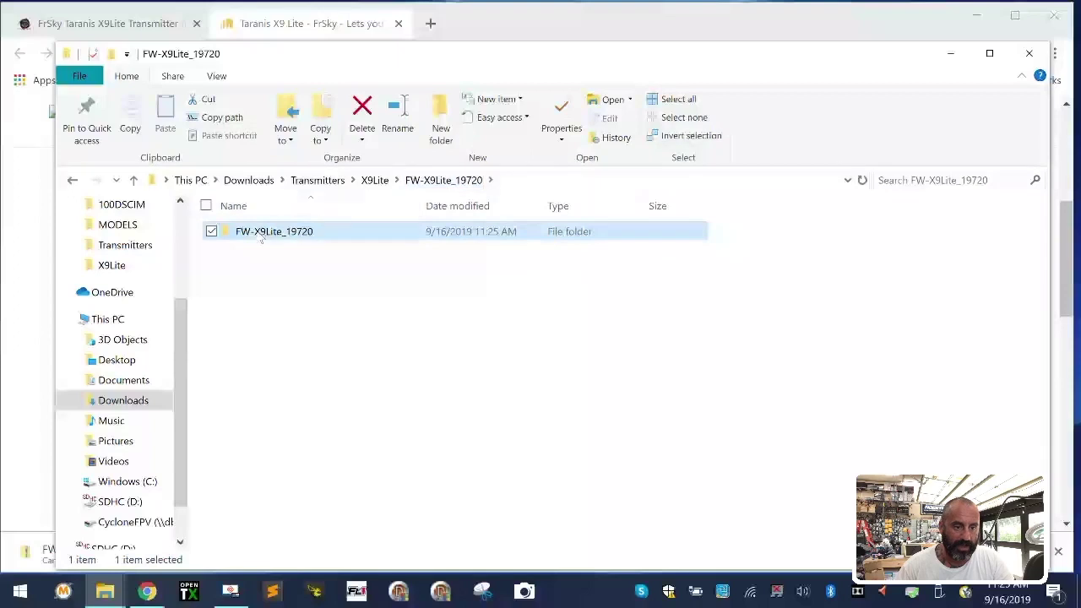
right_click(258, 231)
click(128, 455)
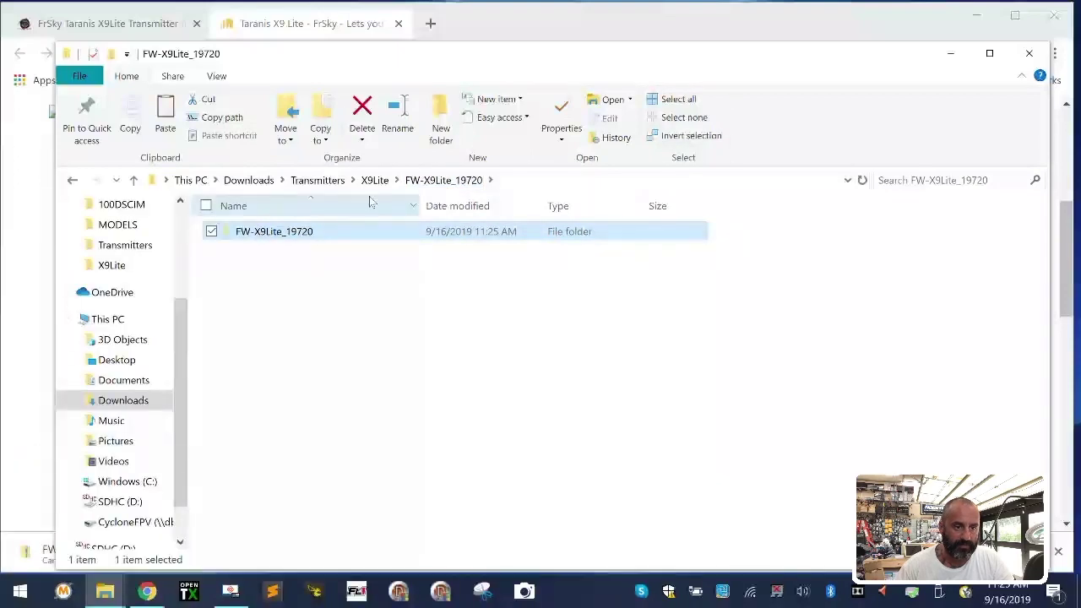
click(375, 180)
right_click(266, 331)
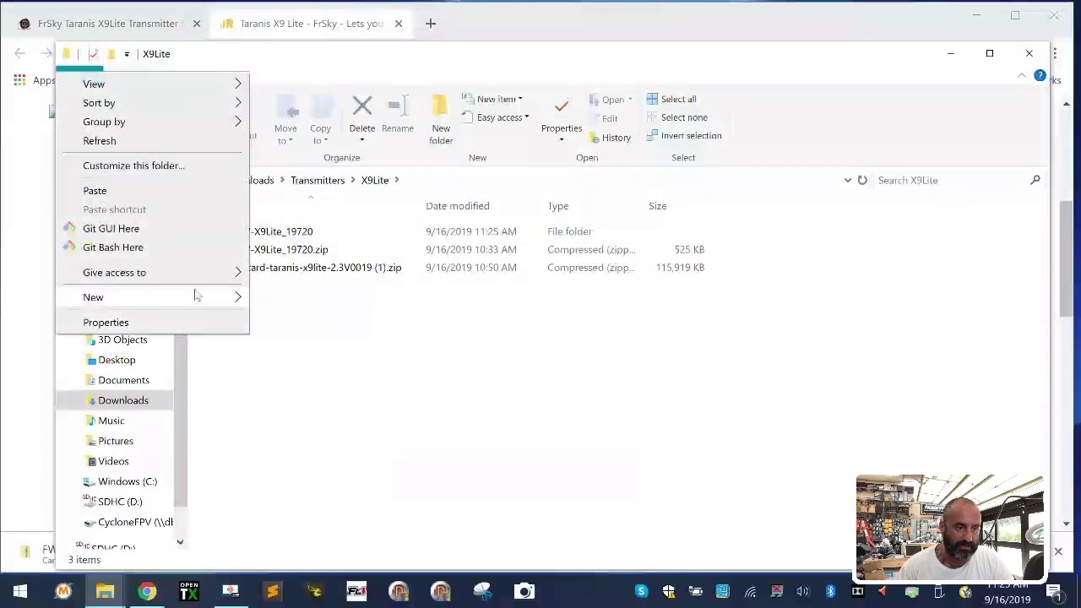
click(95, 190)
click(312, 233)
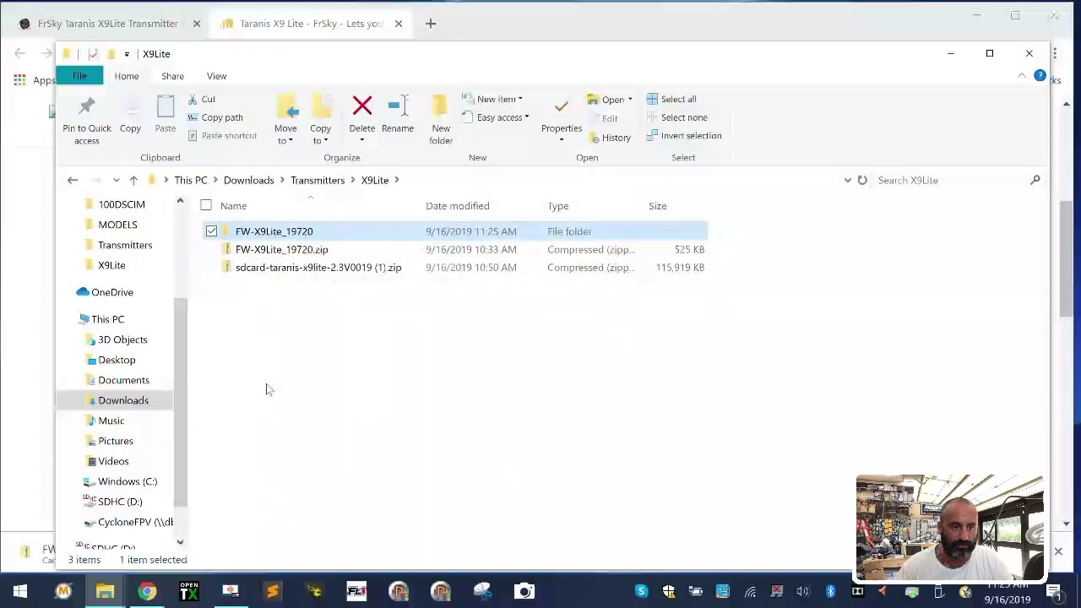
double_click(282, 232)
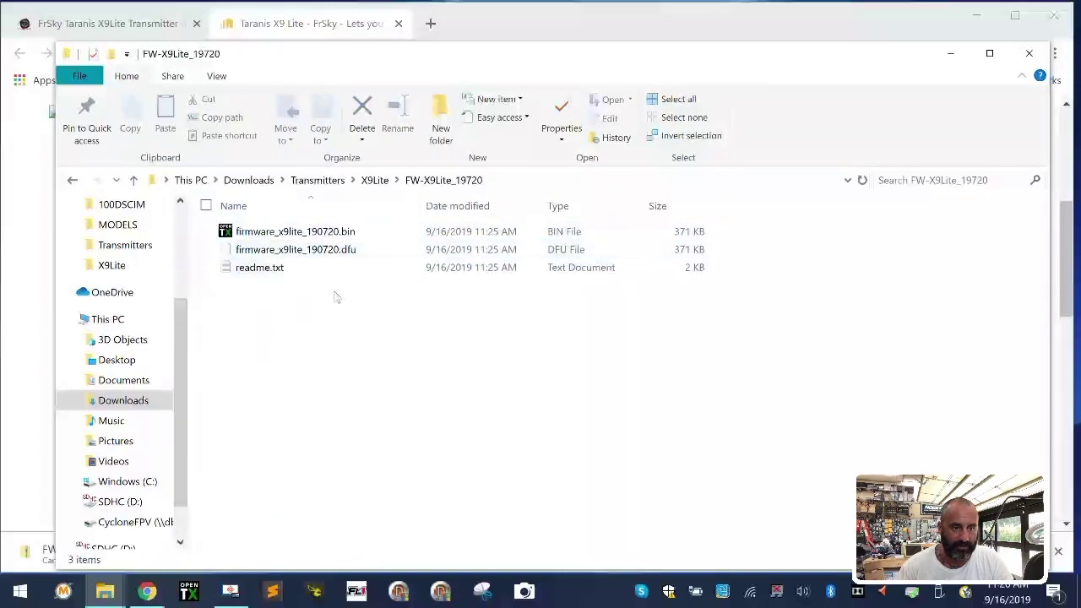
Extract sdcard-taranis-x9lite-2.3V0019 (1).zip into a subfolder of the same name in Transmitters\X9Lite.
click(372, 182)
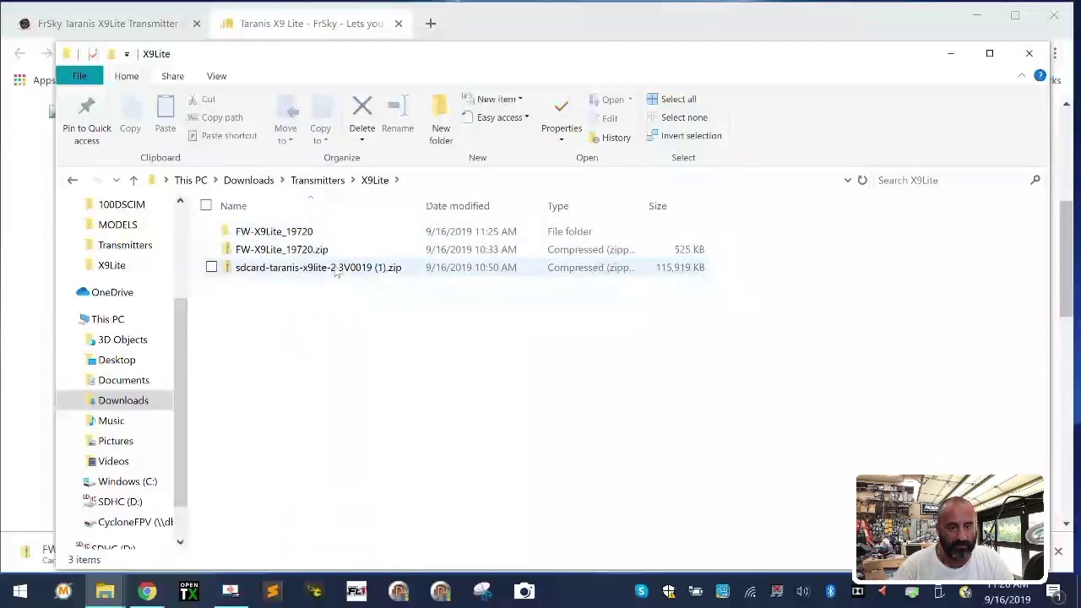
right_click(336, 270)
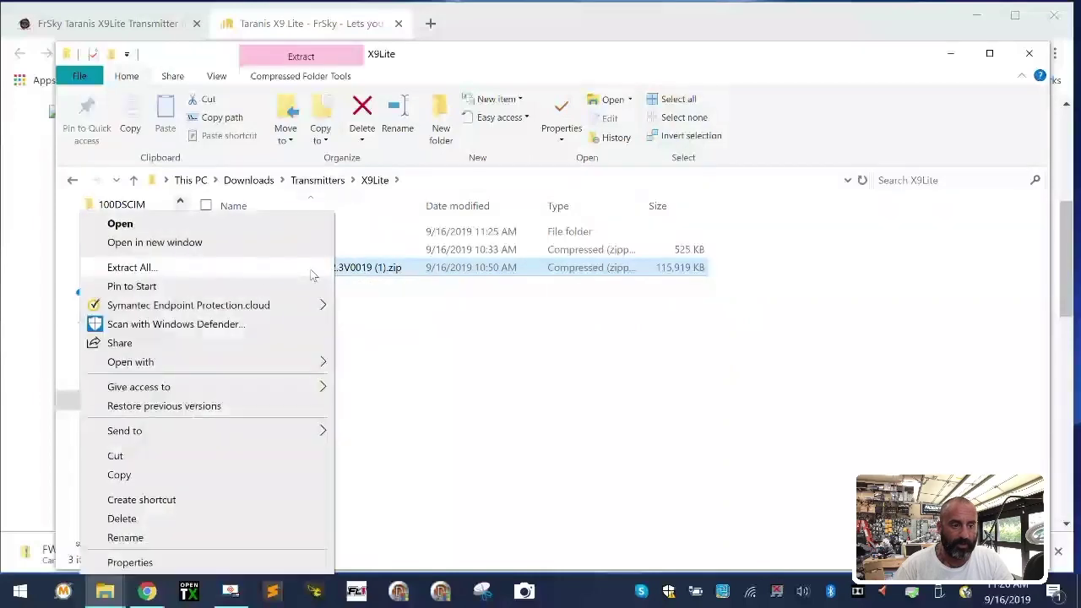
click(229, 269)
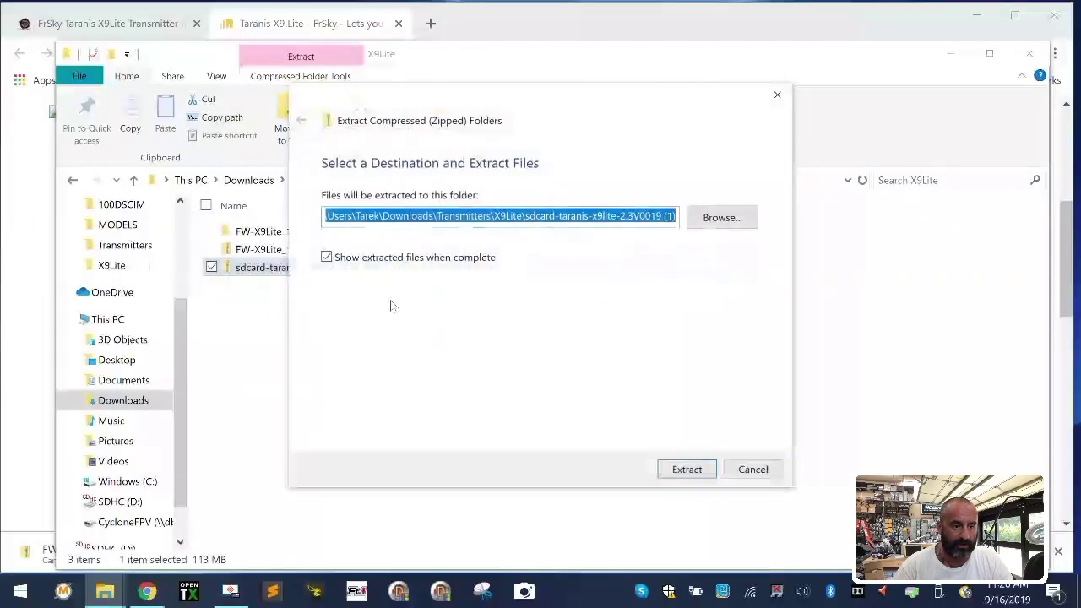
click(686, 470)
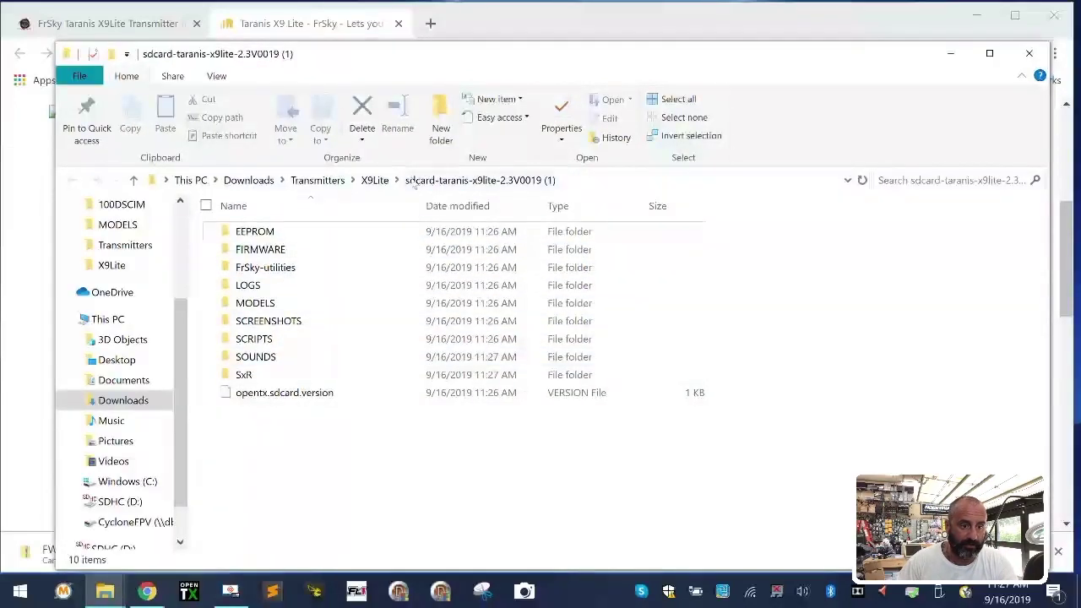
Check the total size of the extracted sdcard-taranis-x9lite-2.3V0019 (1) folder in its properties.
click(375, 180)
right_click(295, 251)
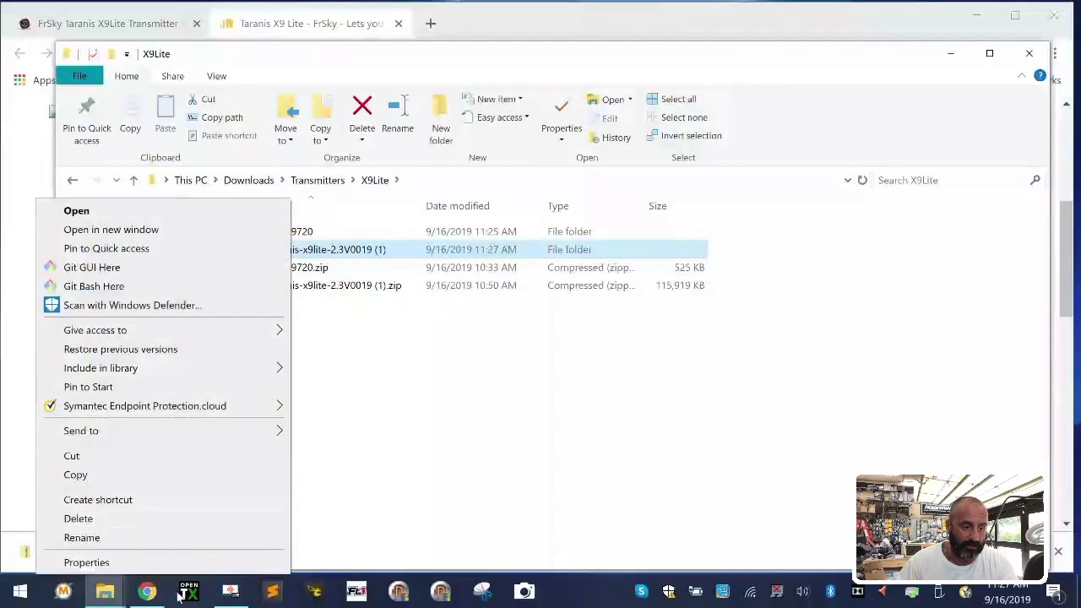
click(181, 561)
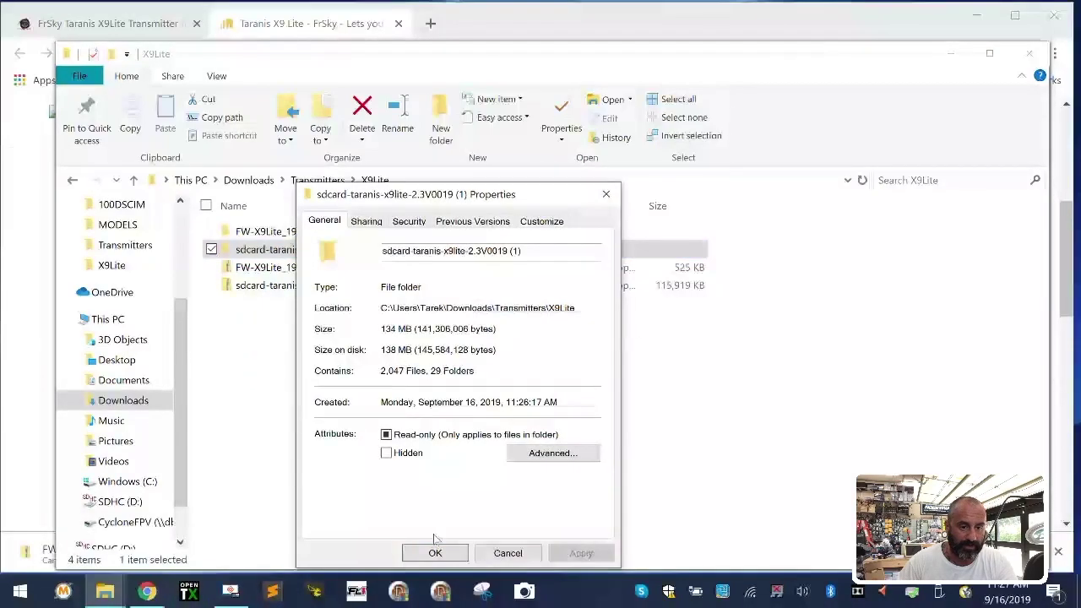
click(507, 553)
Delete every language folder except en from the SOUNDS folder of the extracted SD card contents.
double_click(302, 250)
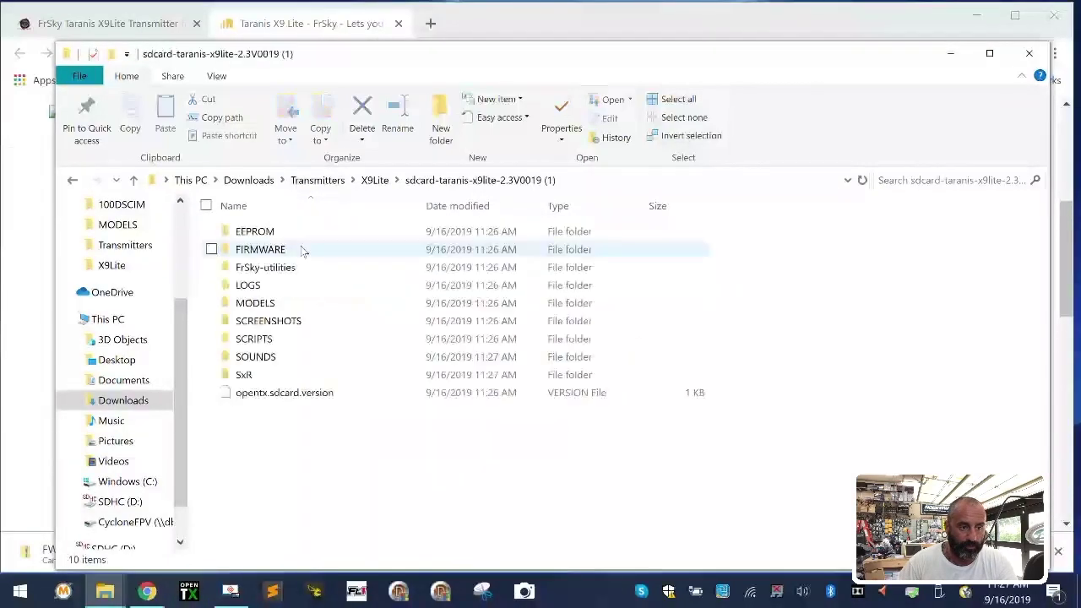
double_click(242, 357)
drag(305, 511, 229, 280)
right_click(287, 321)
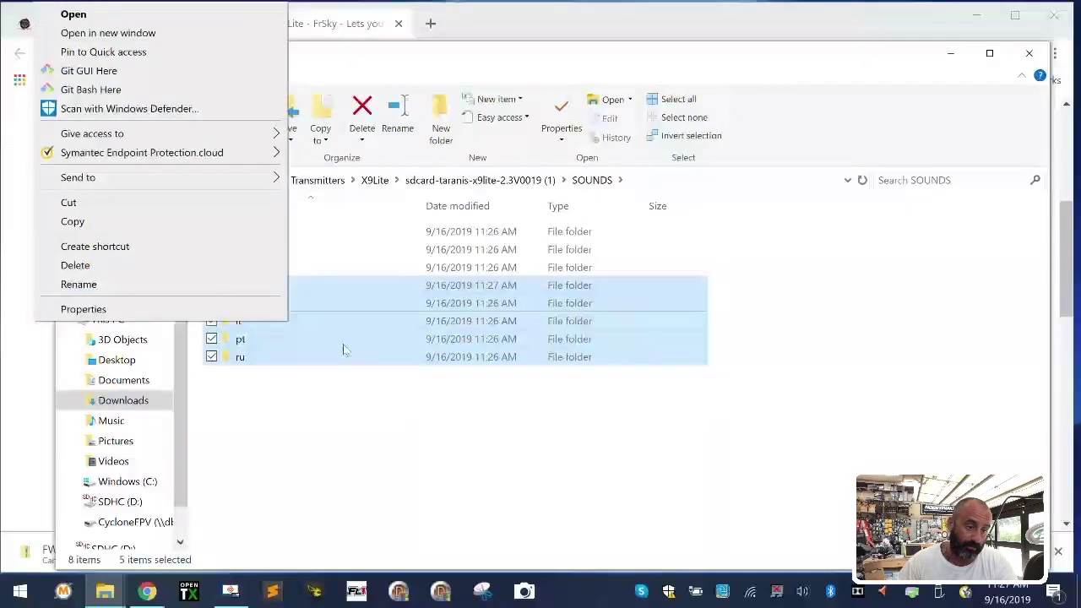
click(190, 265)
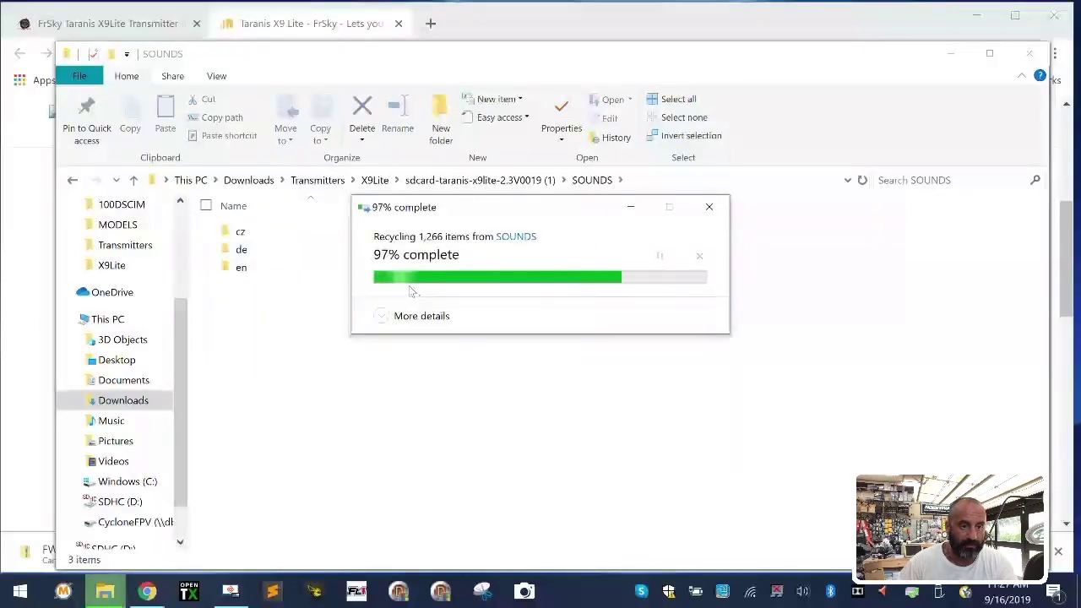
ctrl+click(260, 253)
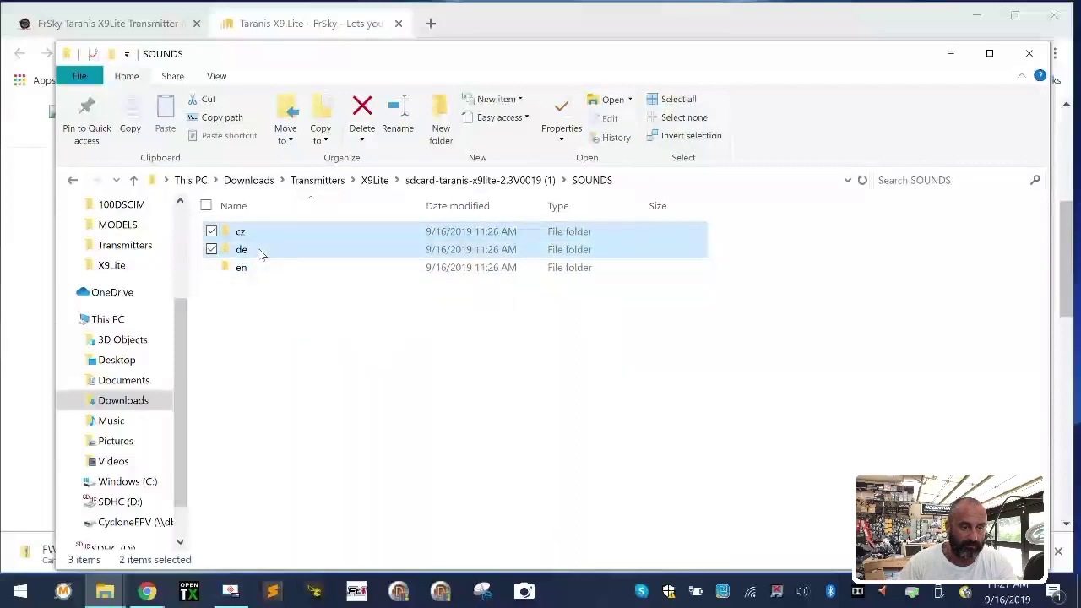
right_click(259, 252)
click(135, 513)
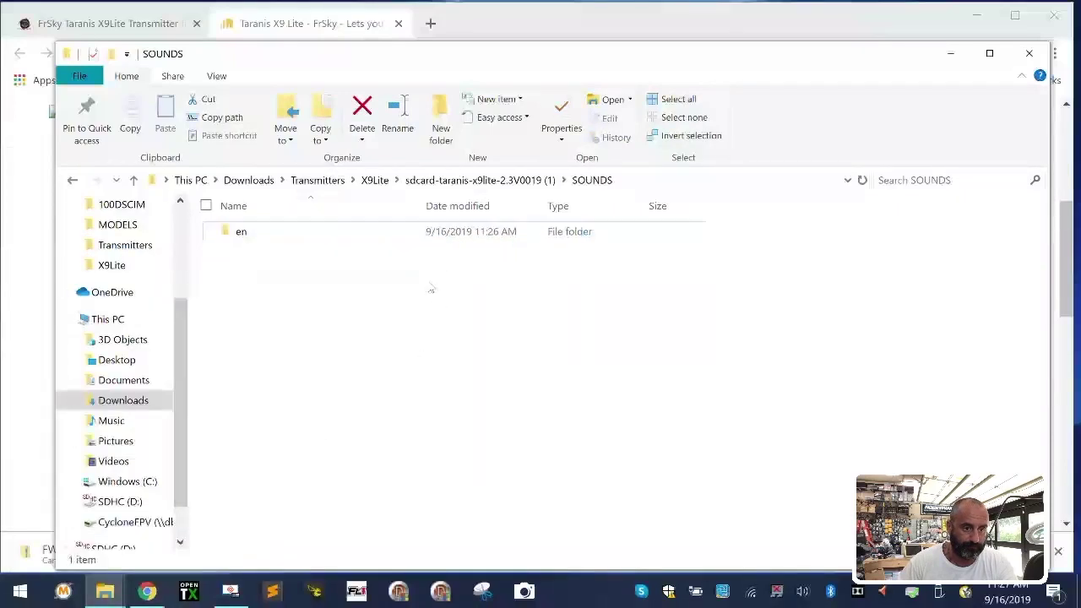
Recheck the size of the sdcard-taranis-x9lite-2.3V0019 (1) folder with only the English sounds left.
click(448, 179)
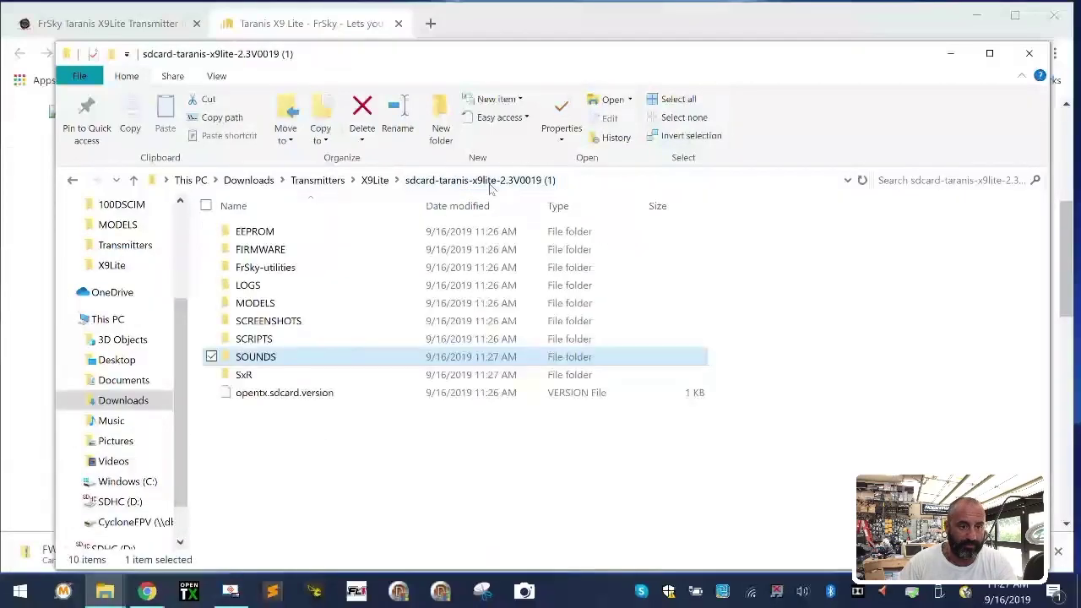
click(374, 179)
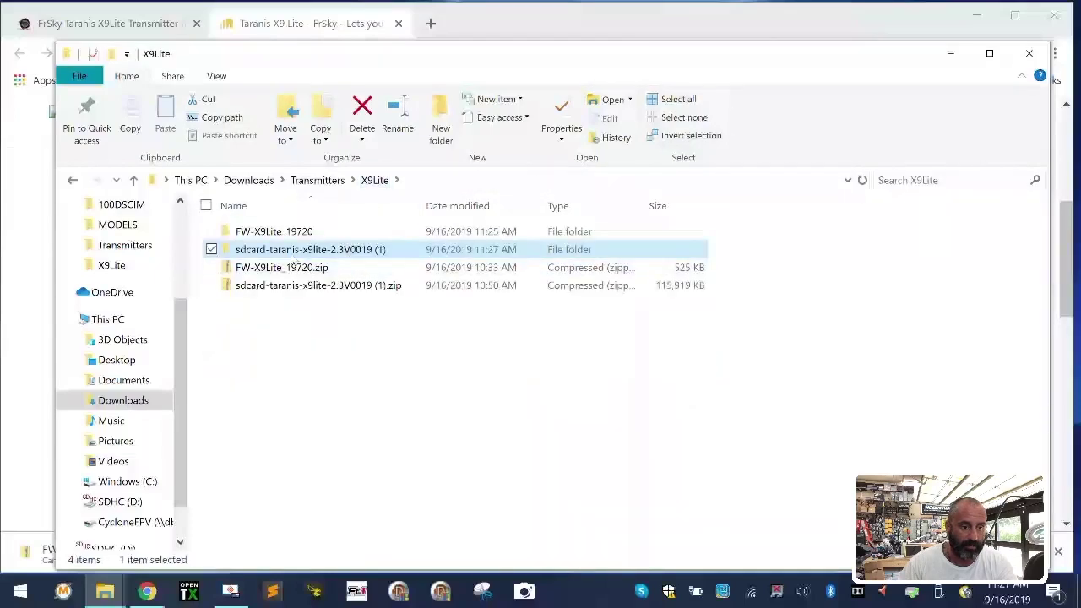
right_click(295, 251)
click(128, 564)
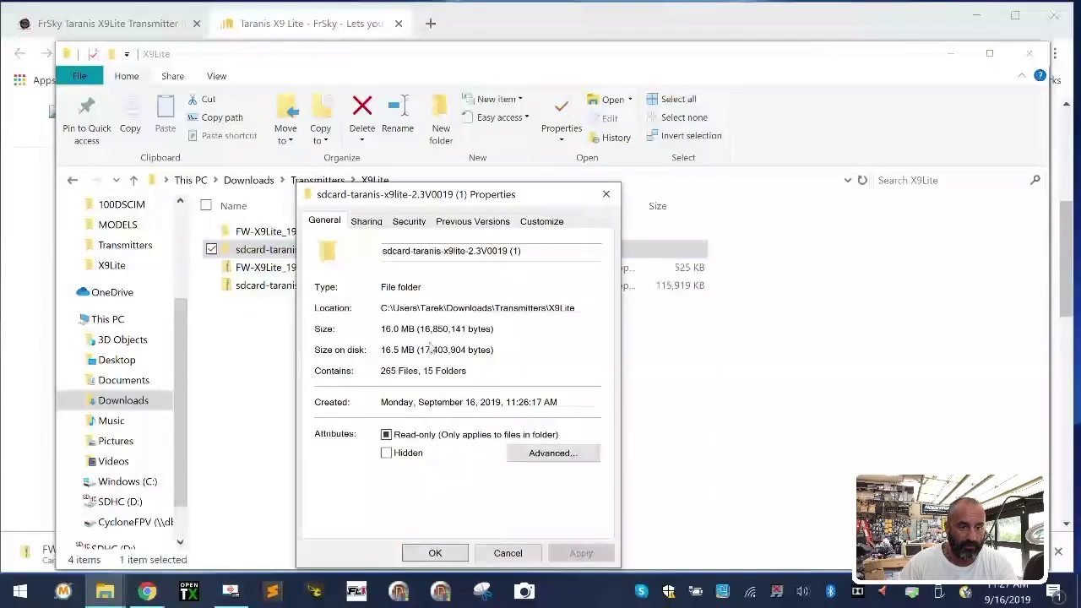
click(511, 555)
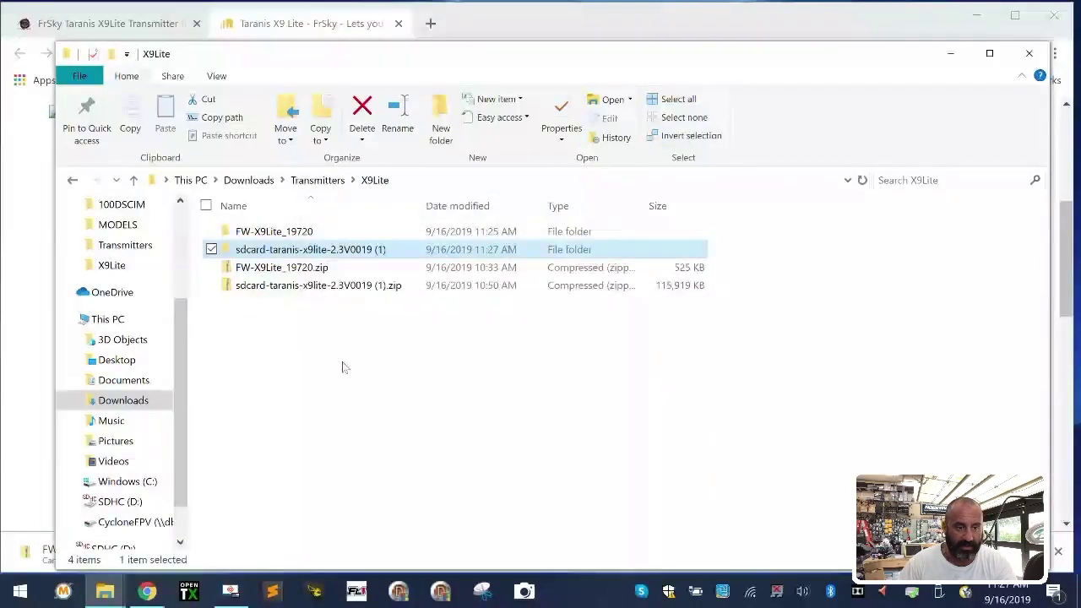
Move the FW-X9Lite_19720 folder from X9Lite into the FIRMWARE folder of the extracted SD card contents.
double_click(312, 251)
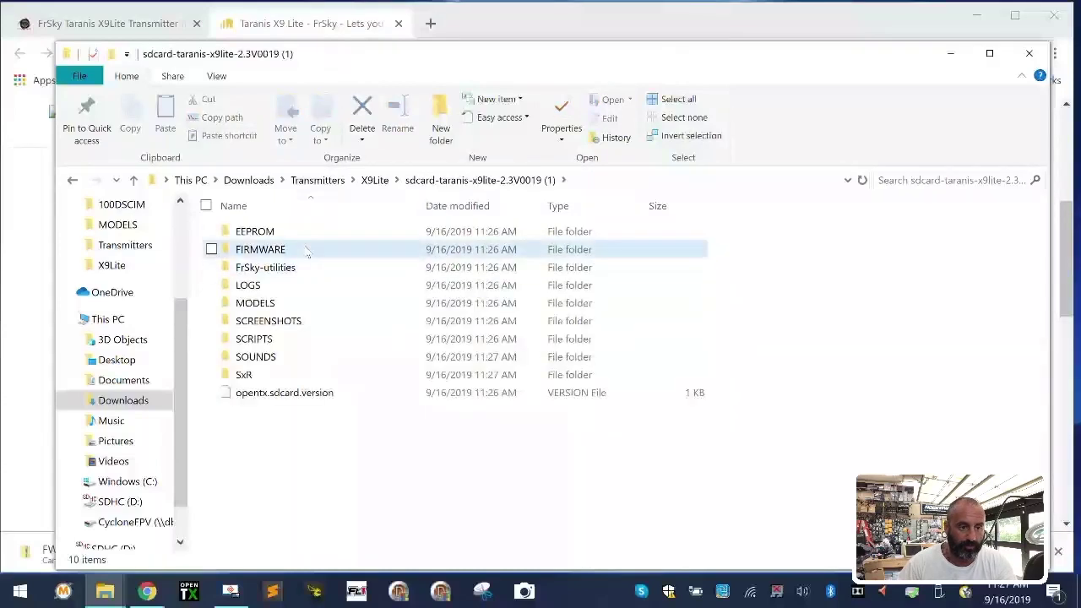
double_click(304, 249)
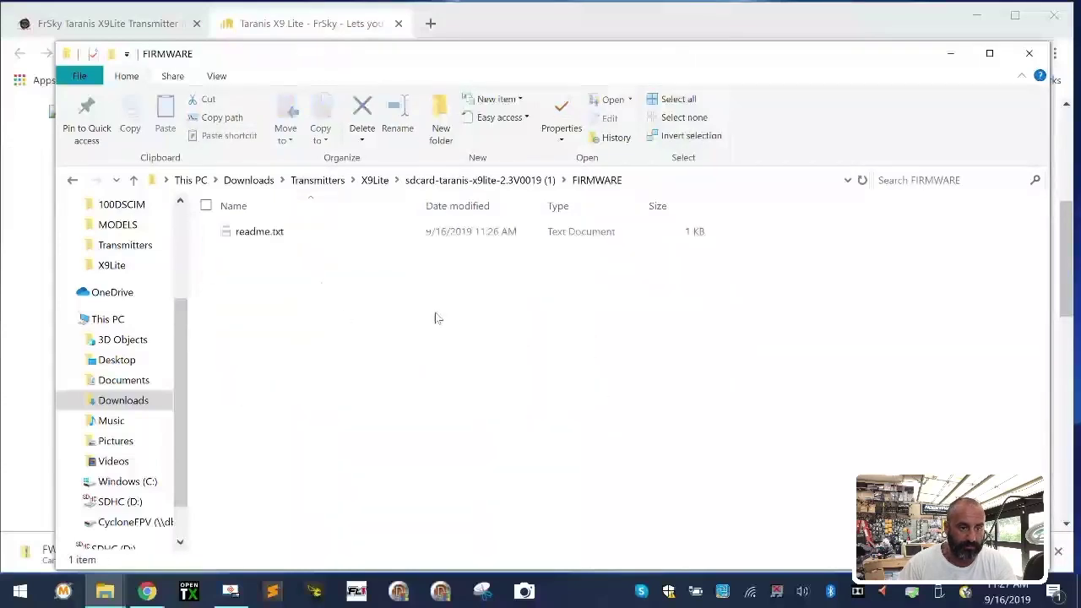
click(473, 180)
click(374, 180)
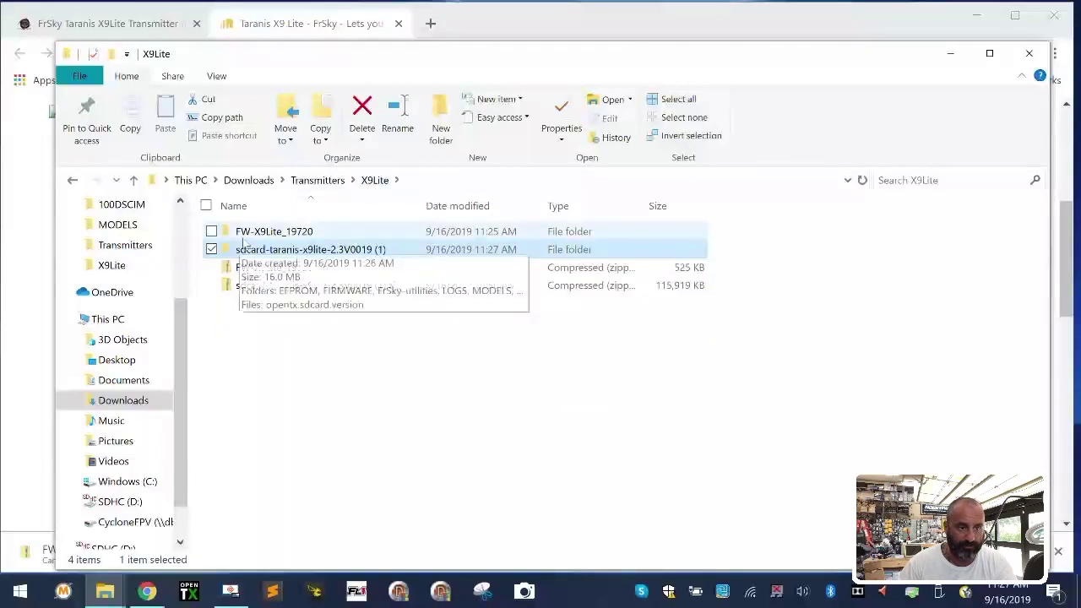
click(279, 232)
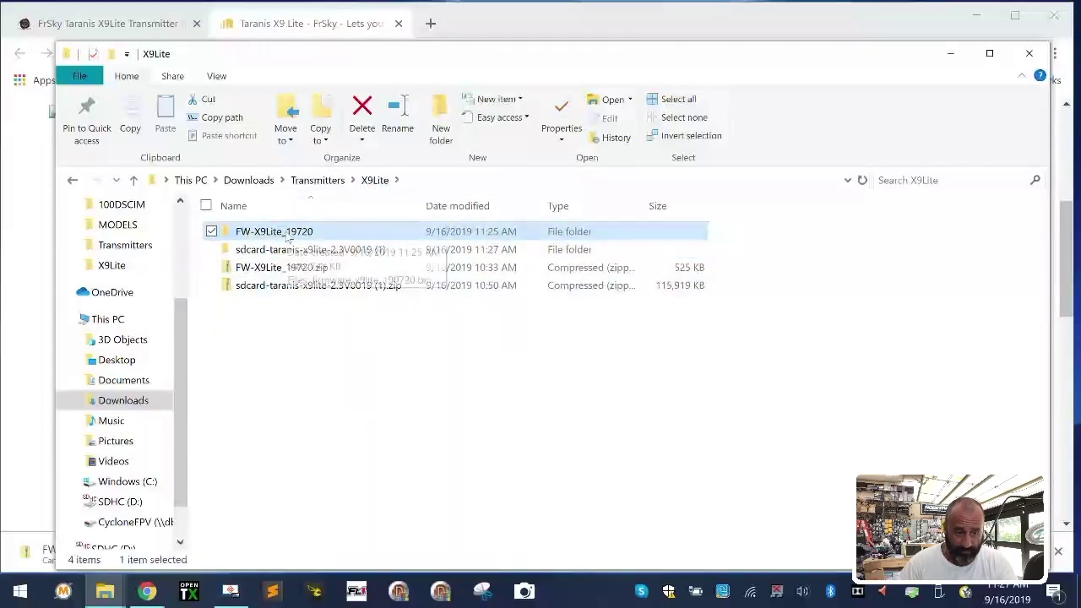
right_click(287, 236)
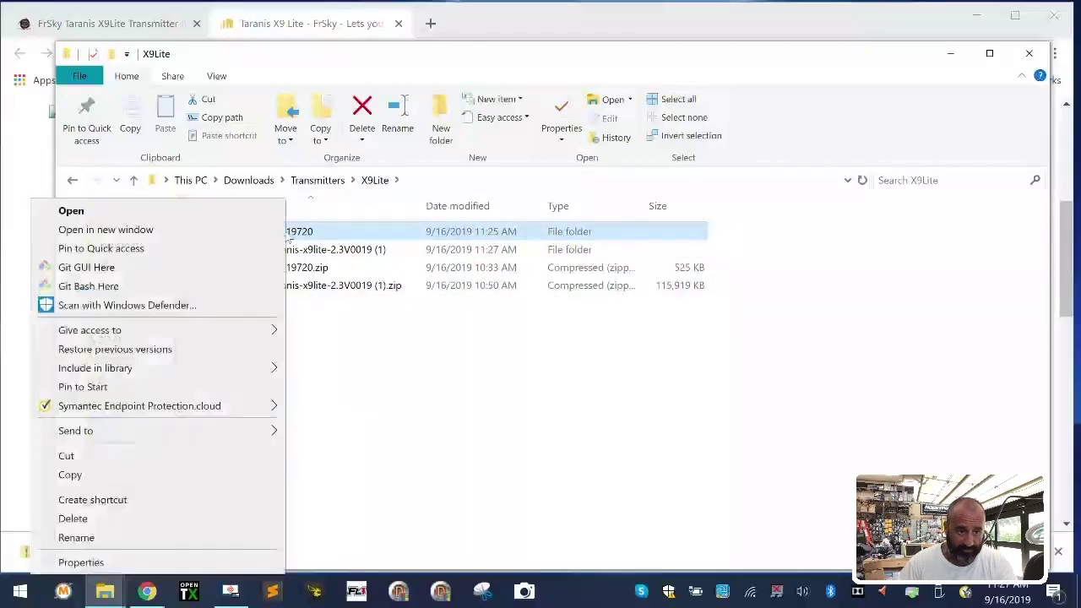
click(163, 456)
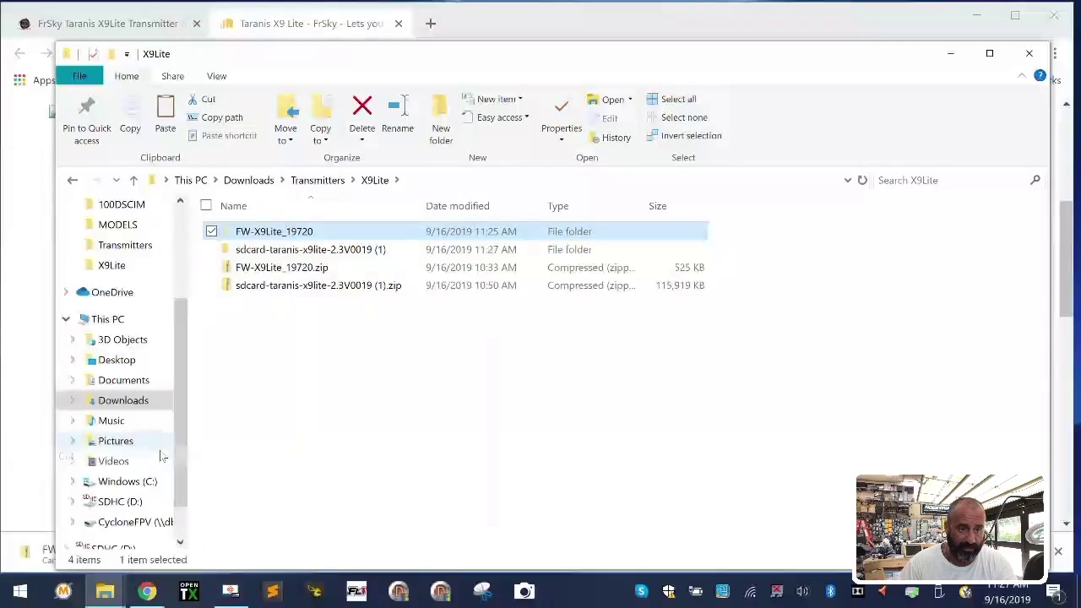
double_click(319, 251)
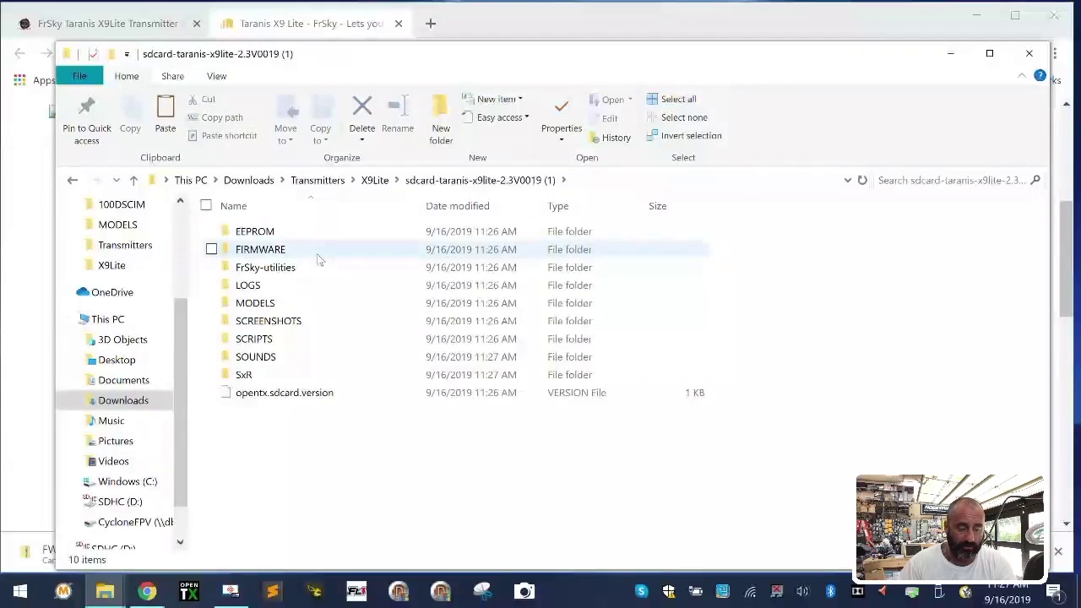
double_click(319, 256)
right_click(305, 278)
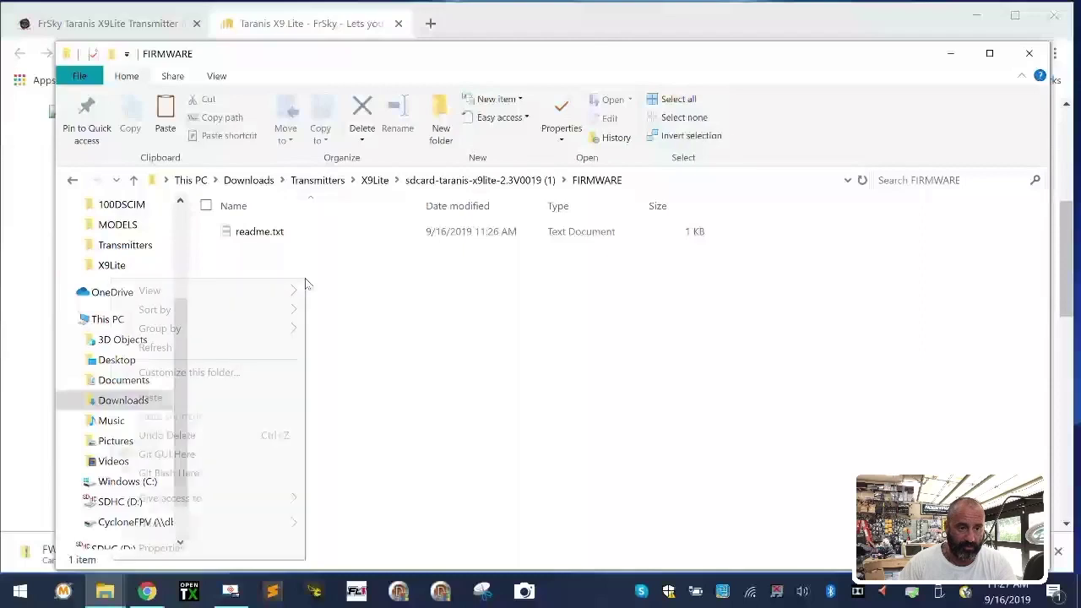
click(188, 399)
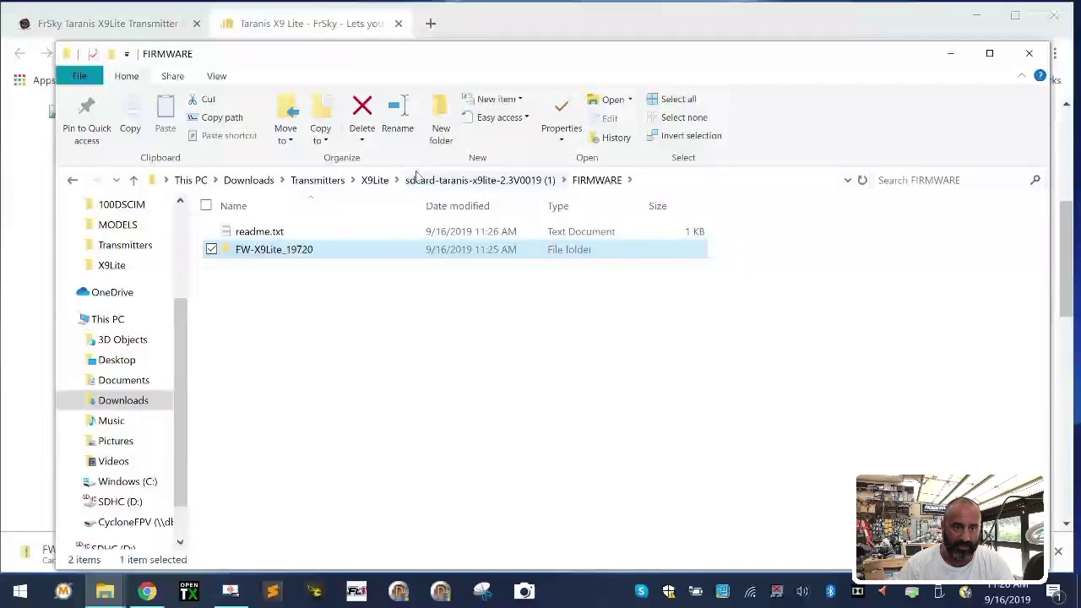
Rename the sdcard-taranis-x9lite-2.3V0019 (1) folder in X9Lite as CardContents.
click(374, 181)
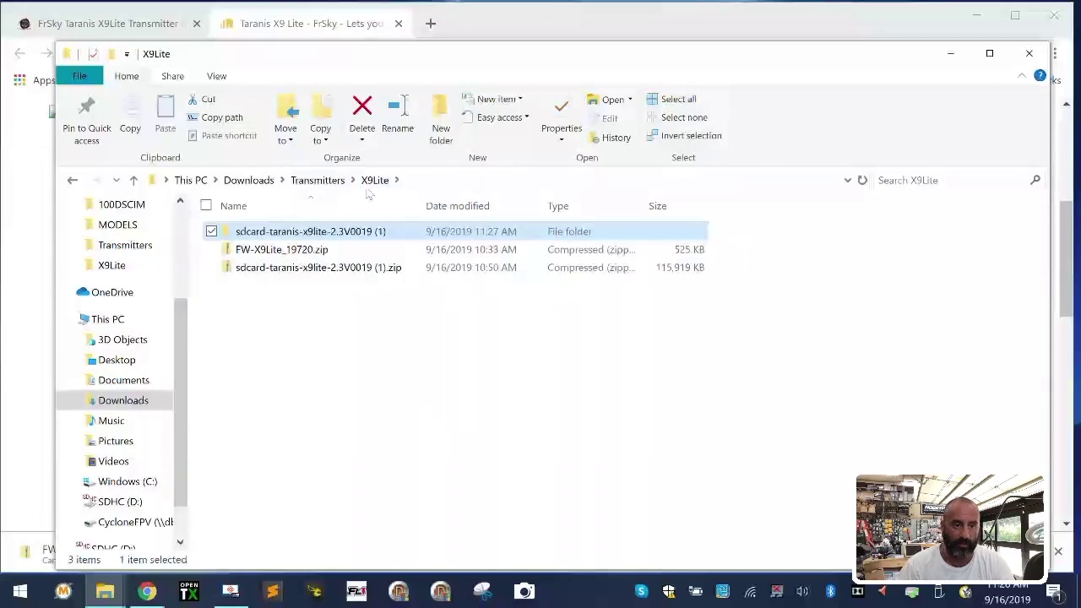
click(314, 180)
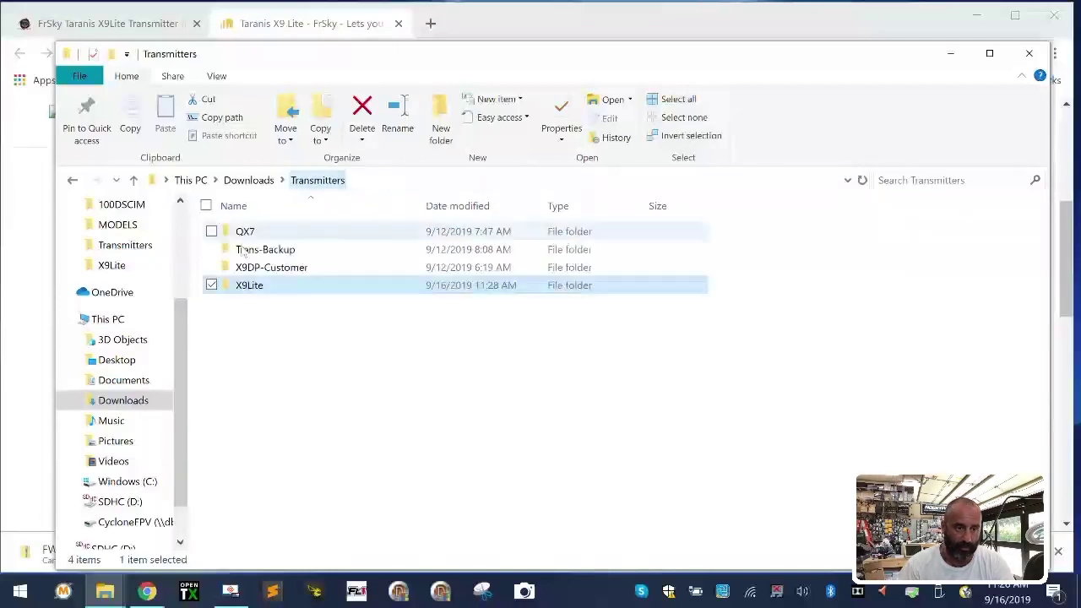
double_click(254, 286)
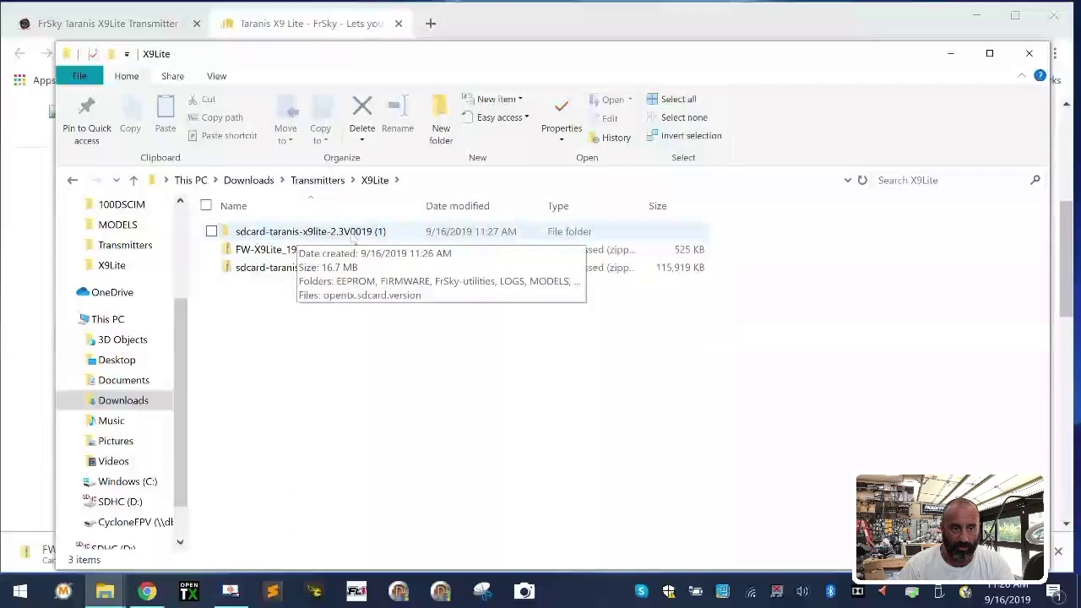
right_click(291, 234)
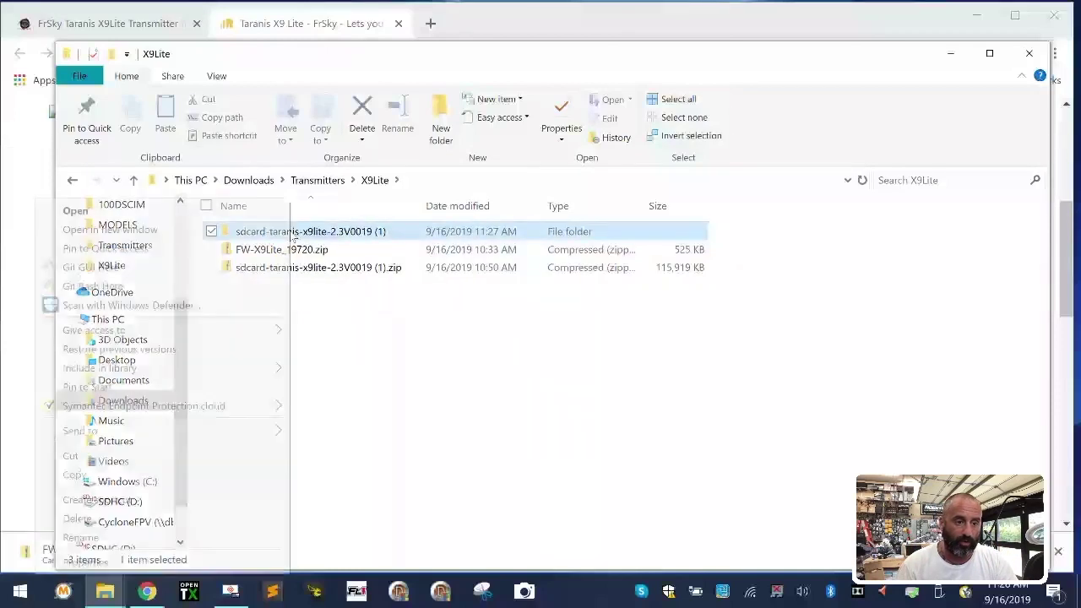
click(169, 544)
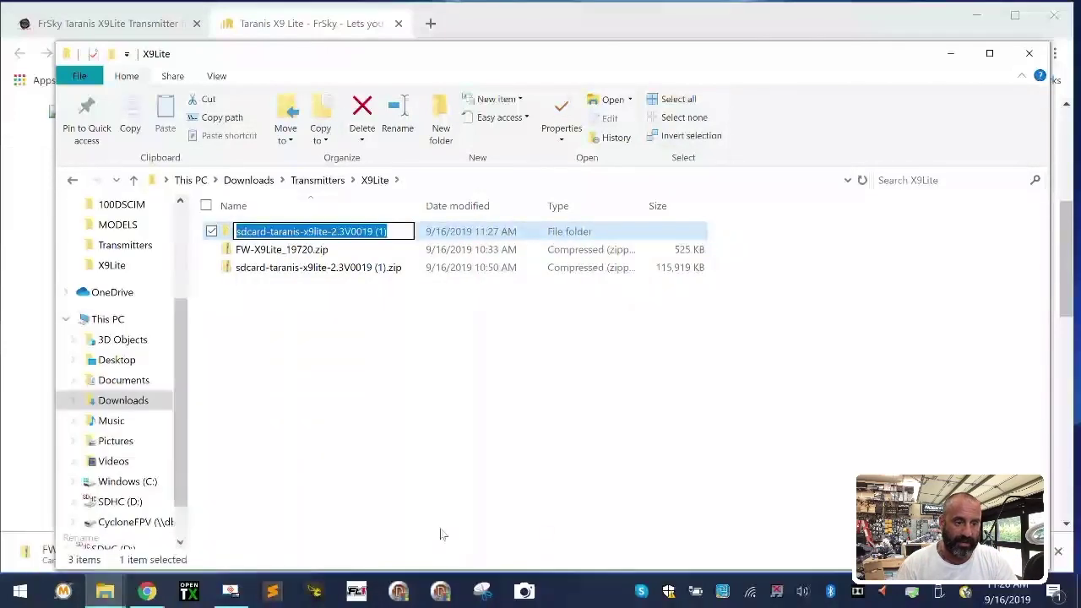
text(CardContents)
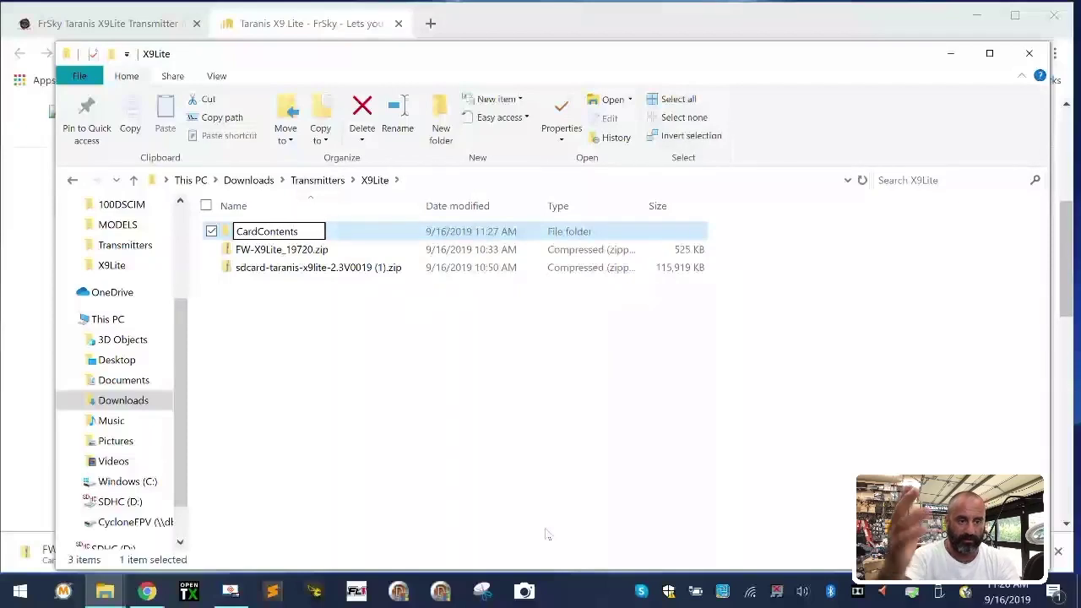
key(Return)
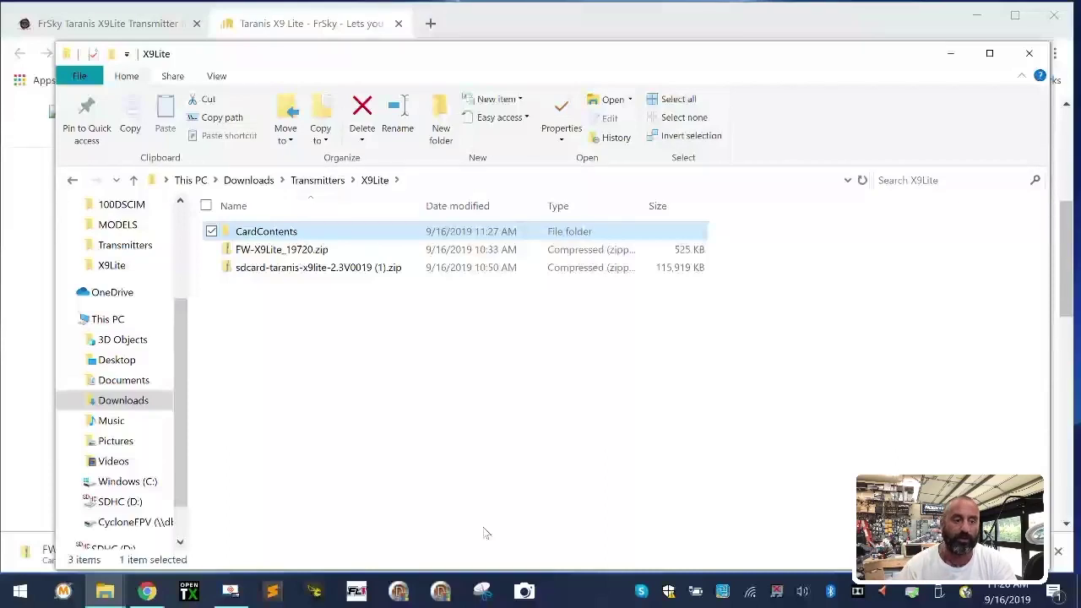
Copy all files and folders from CardContents to the root of the SDHC (D:) card.
double_click(262, 233)
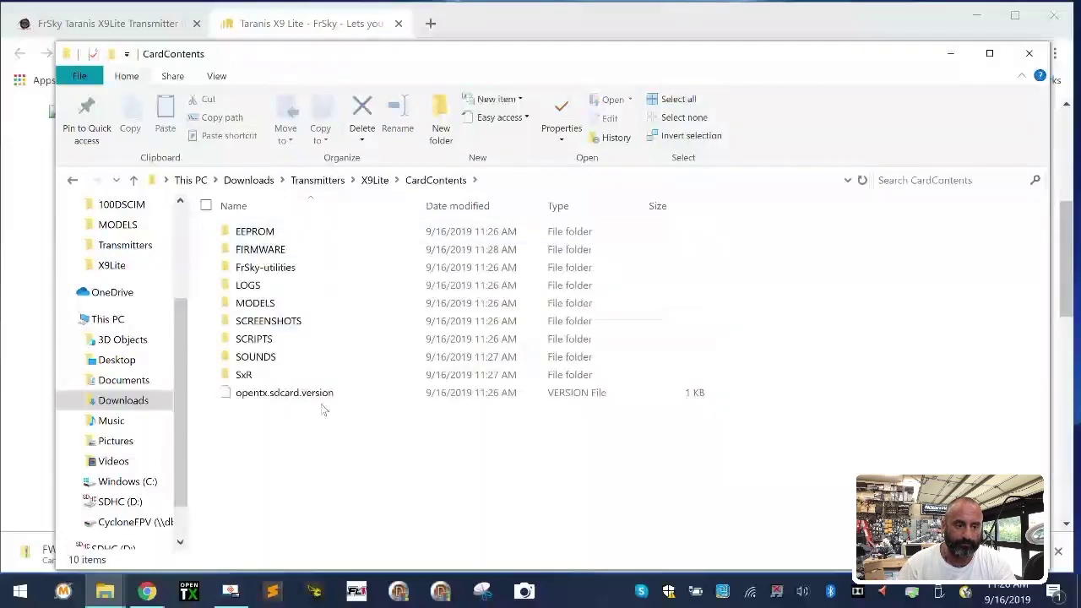
drag(259, 529, 295, 224)
right_click(256, 269)
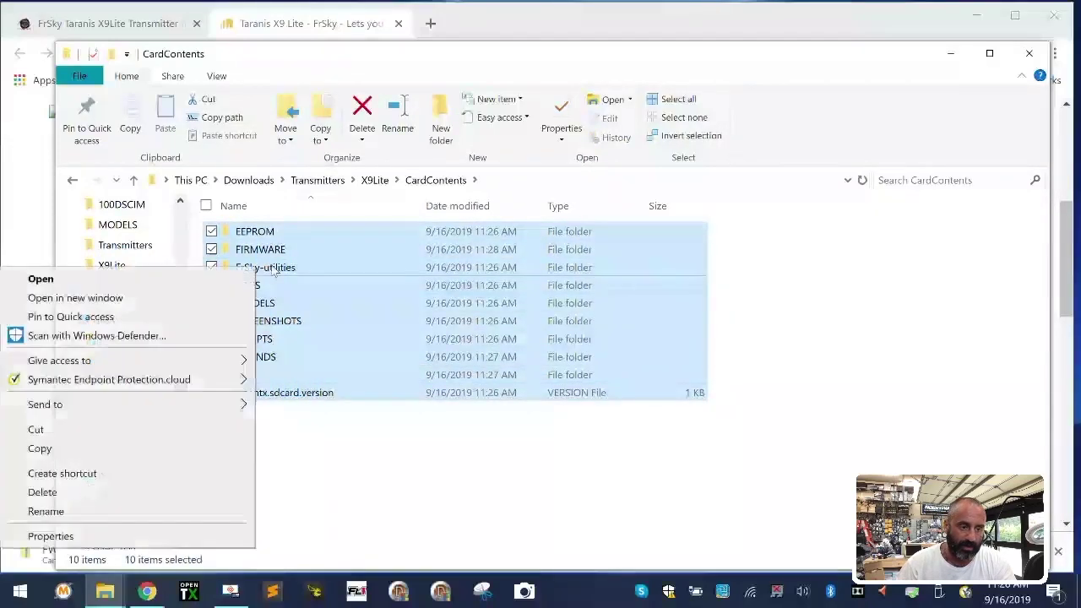
click(118, 448)
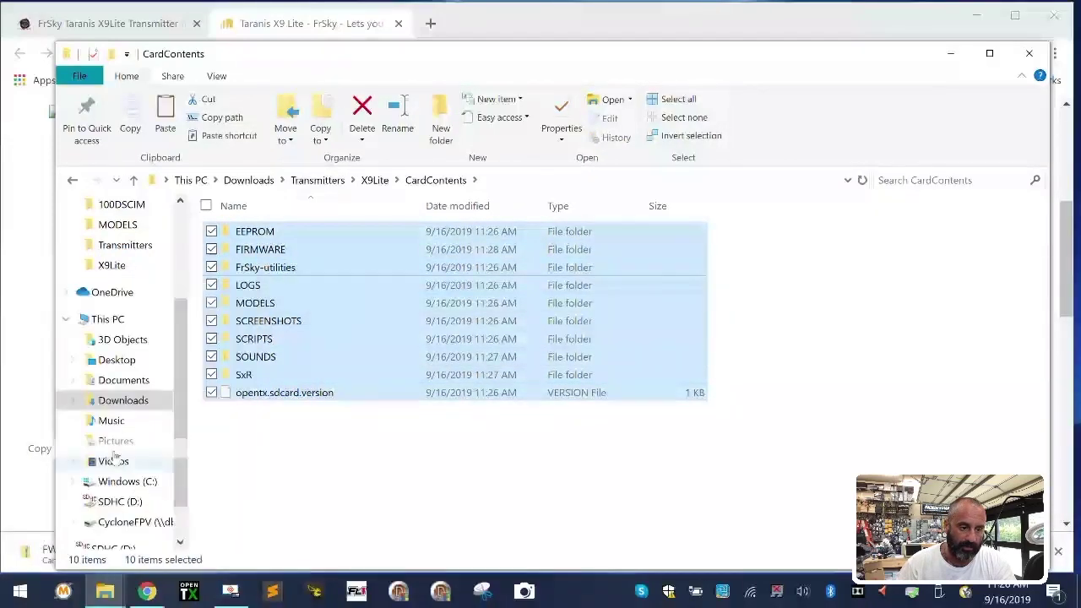
click(120, 501)
right_click(363, 325)
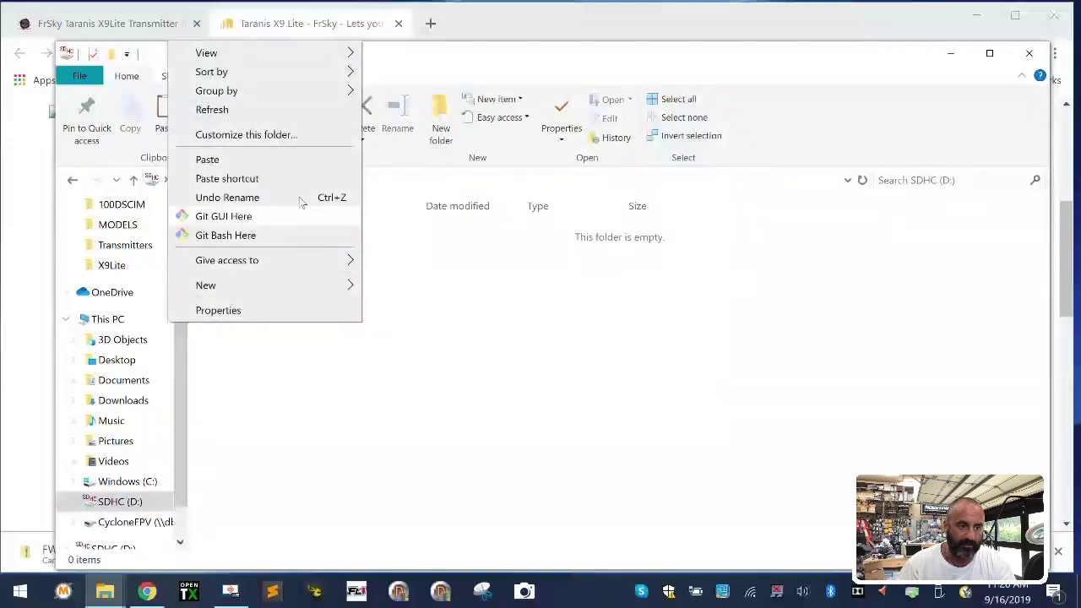
click(301, 169)
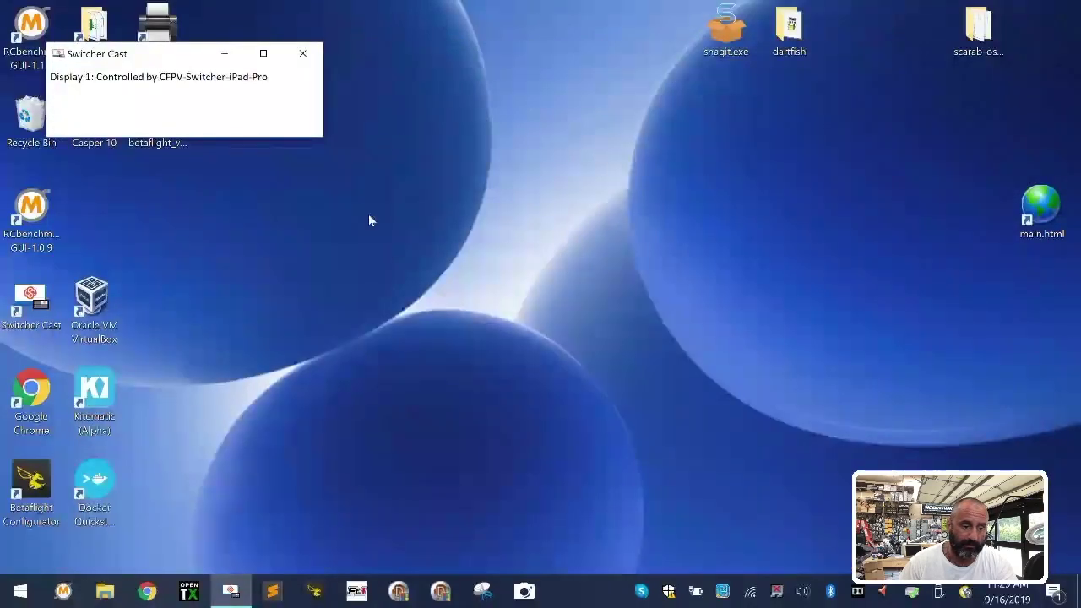
Switch to OpenTX Companion and decline the version 2.2.4 firmware download without ignoring that version.
click(200, 594)
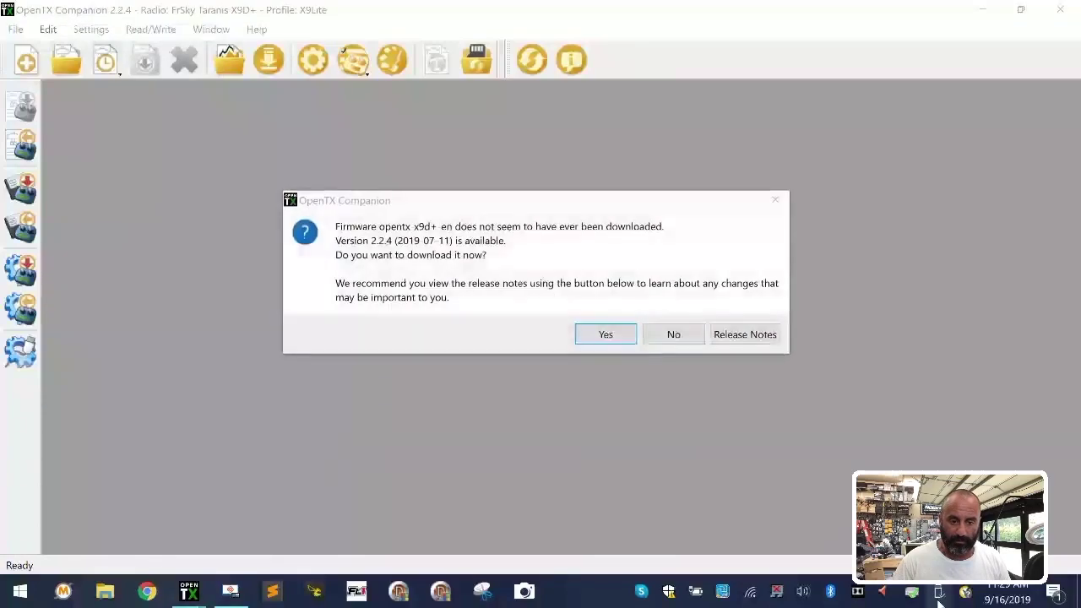
click(680, 337)
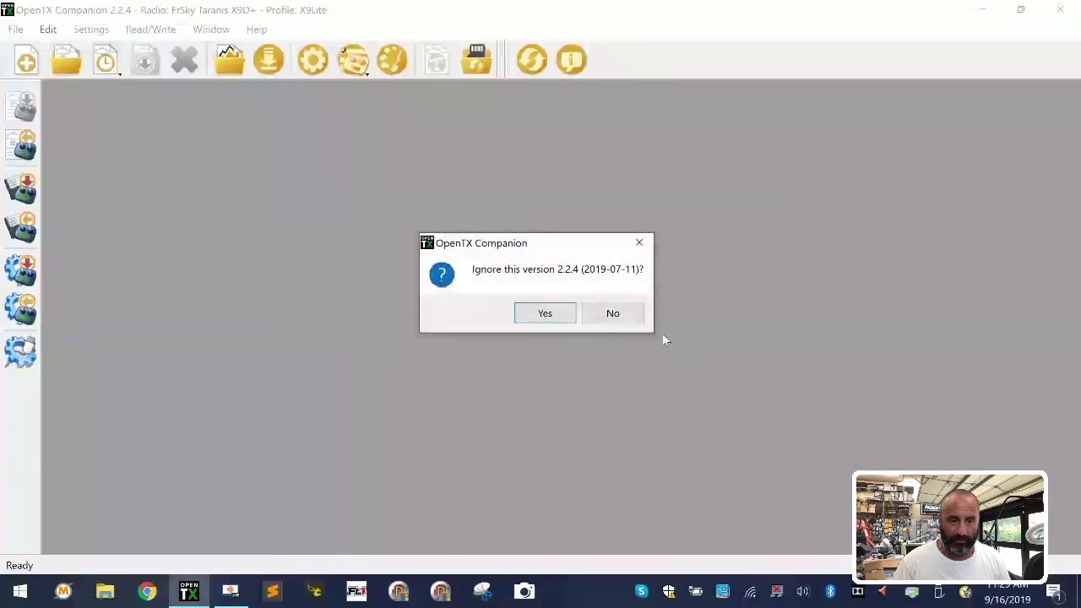
click(613, 313)
Eject the SDHC (D:) card from Windows.
click(937, 593)
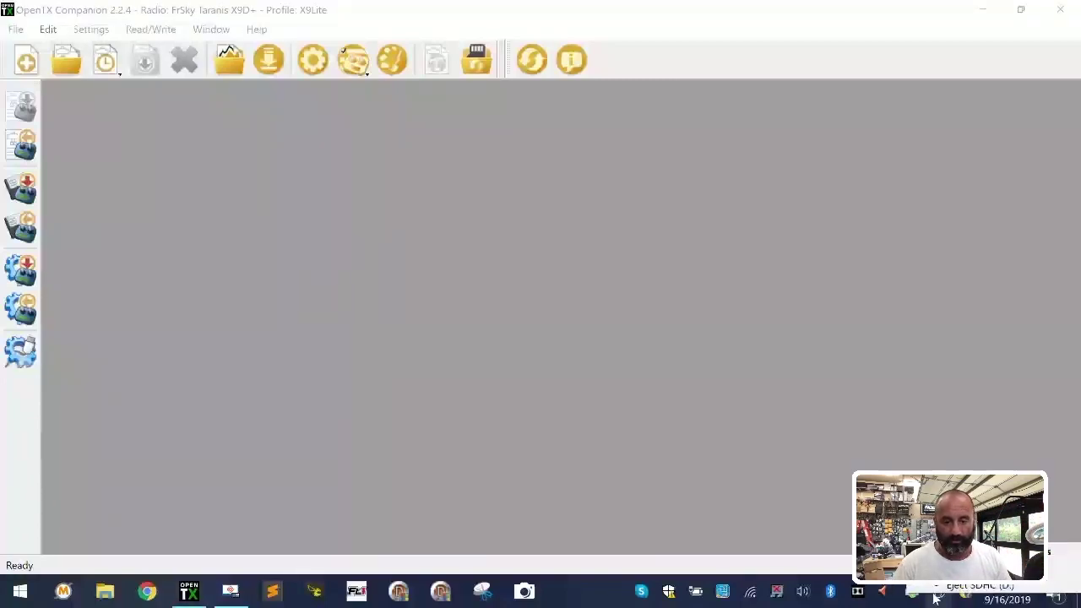
click(963, 588)
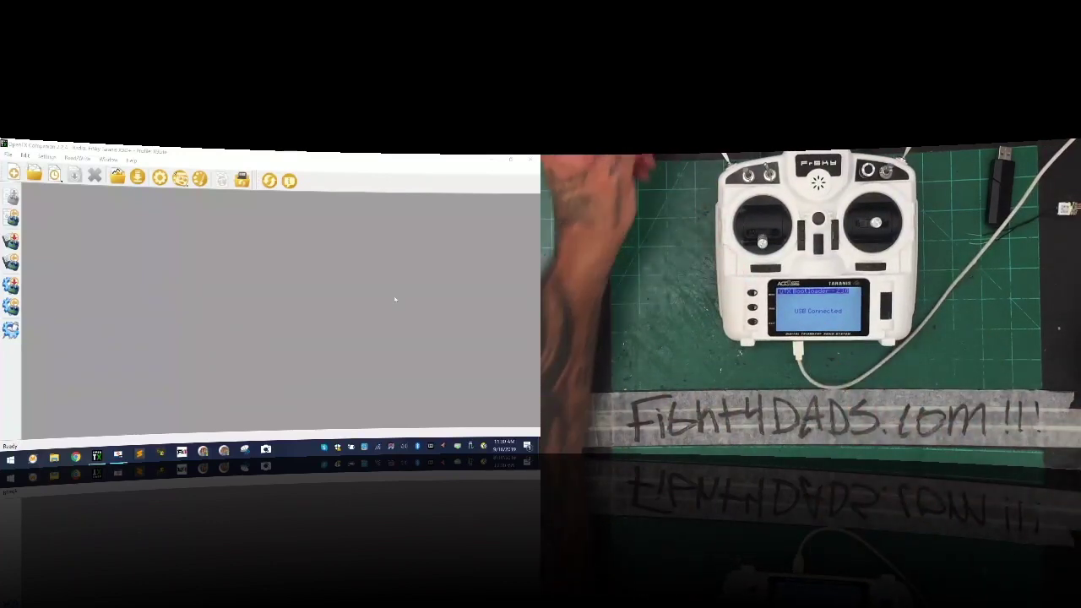
click(47, 158)
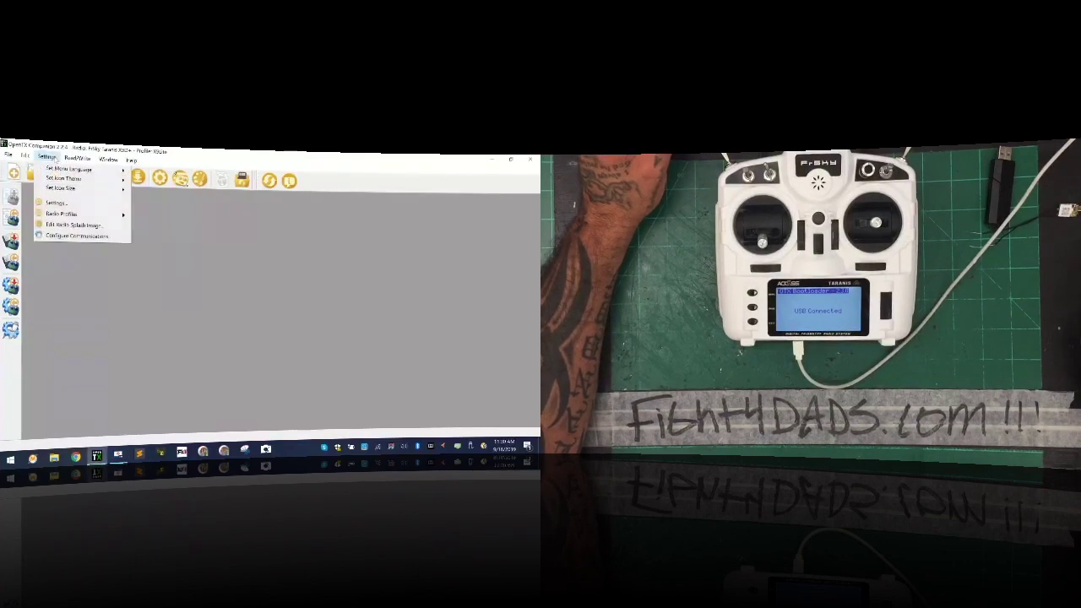
mouse_move(77, 216)
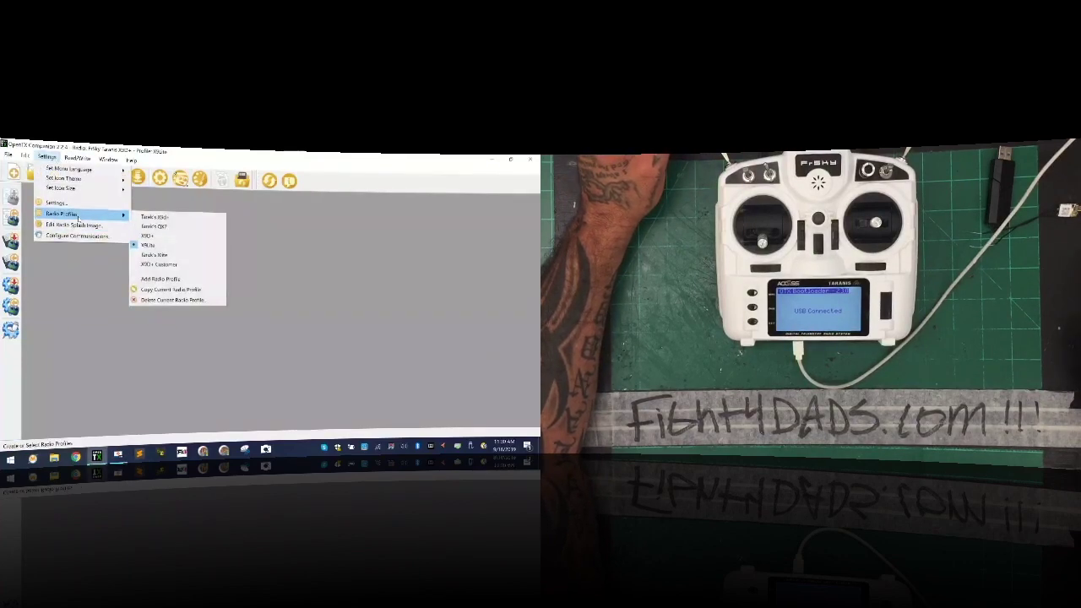
click(184, 302)
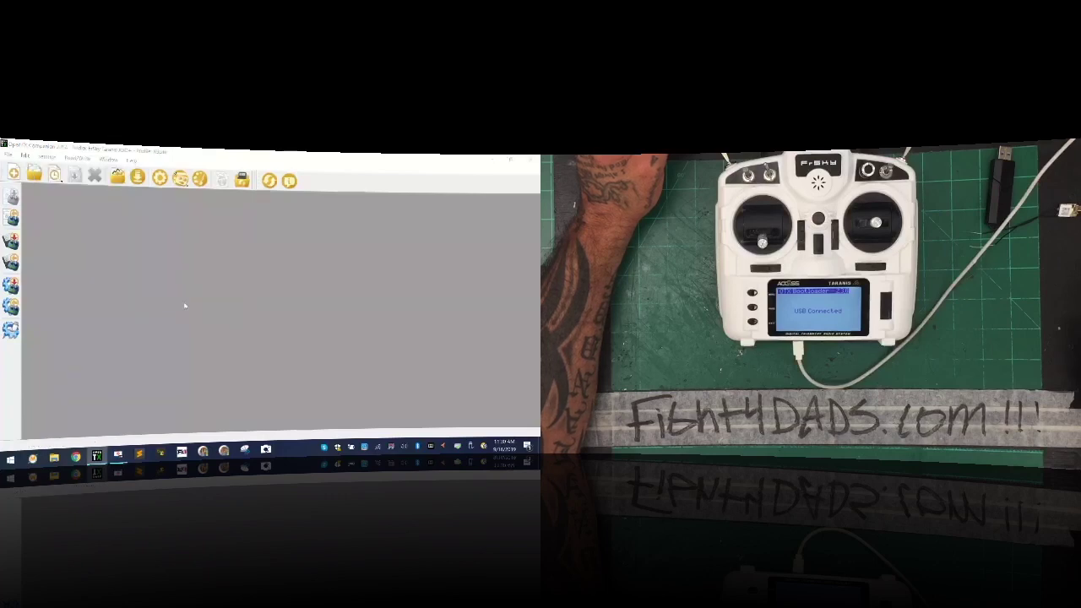
click(529, 160)
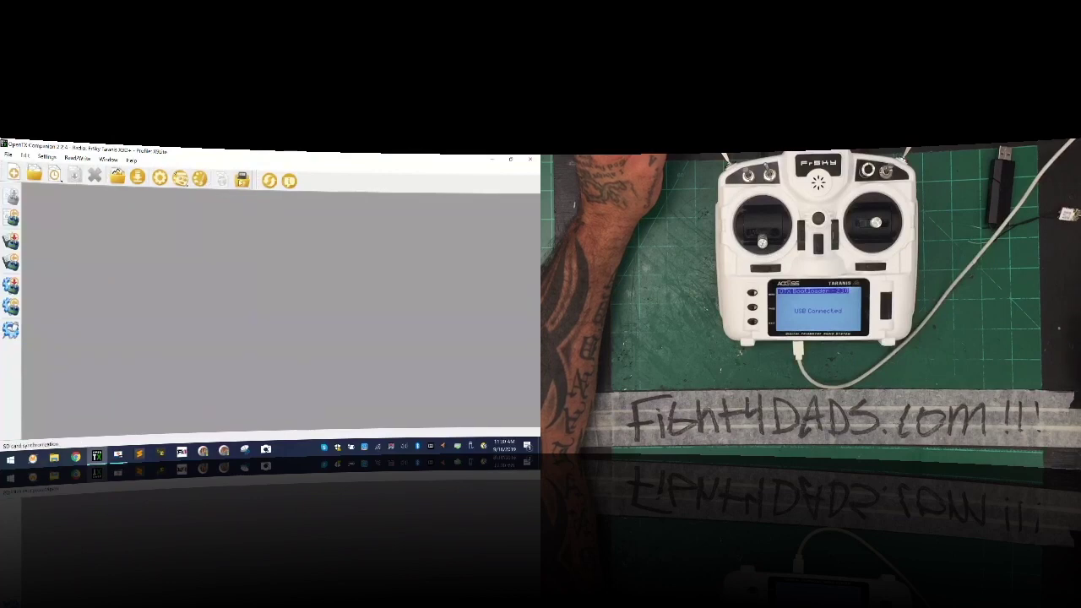
Delete the current X9Lite radio profile.
click(46, 157)
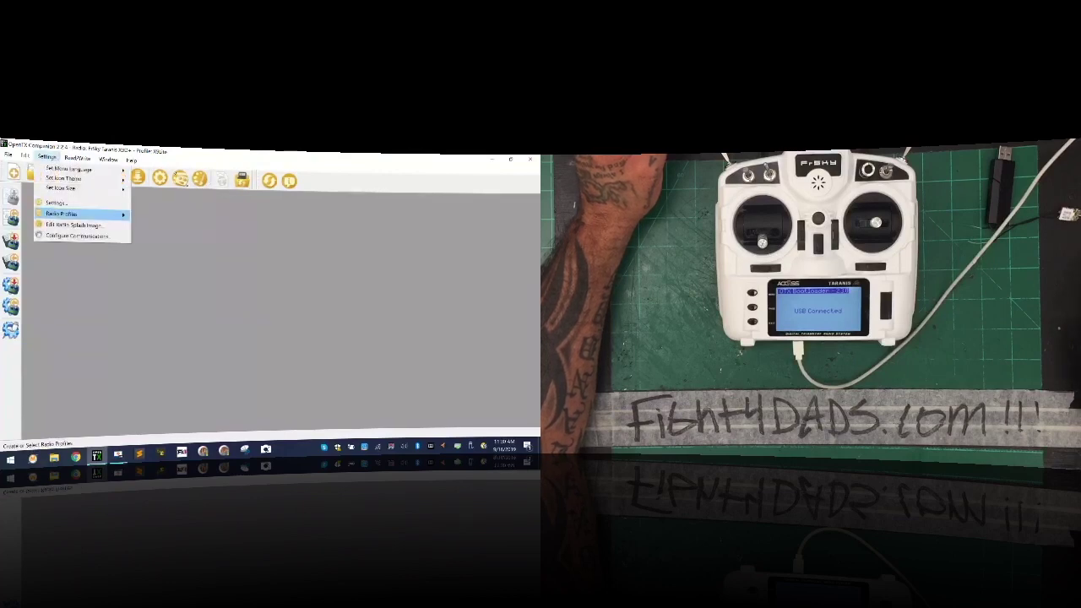
mouse_move(109, 216)
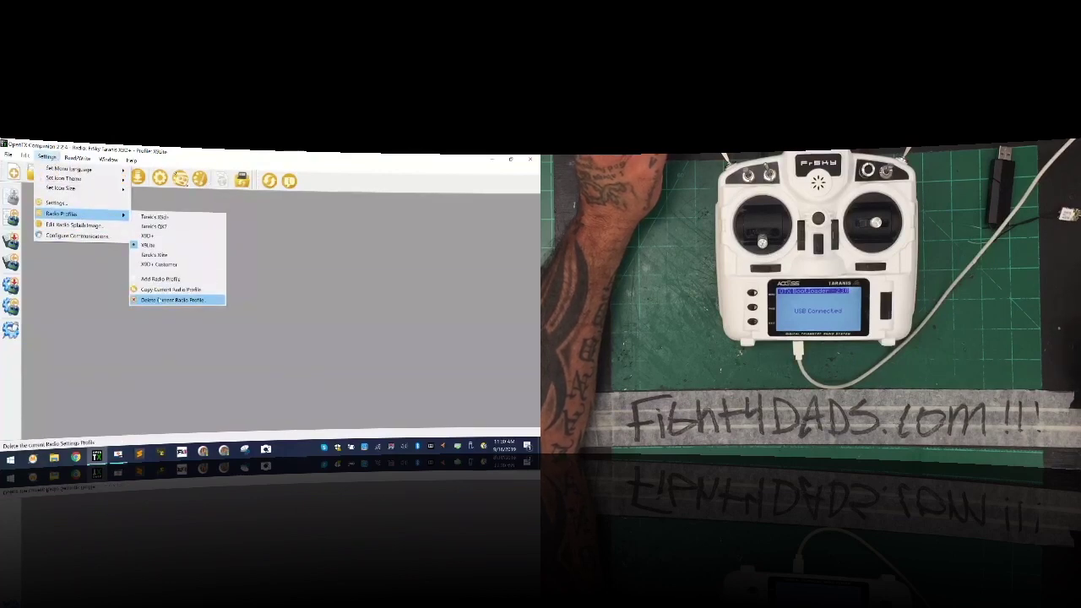
click(158, 299)
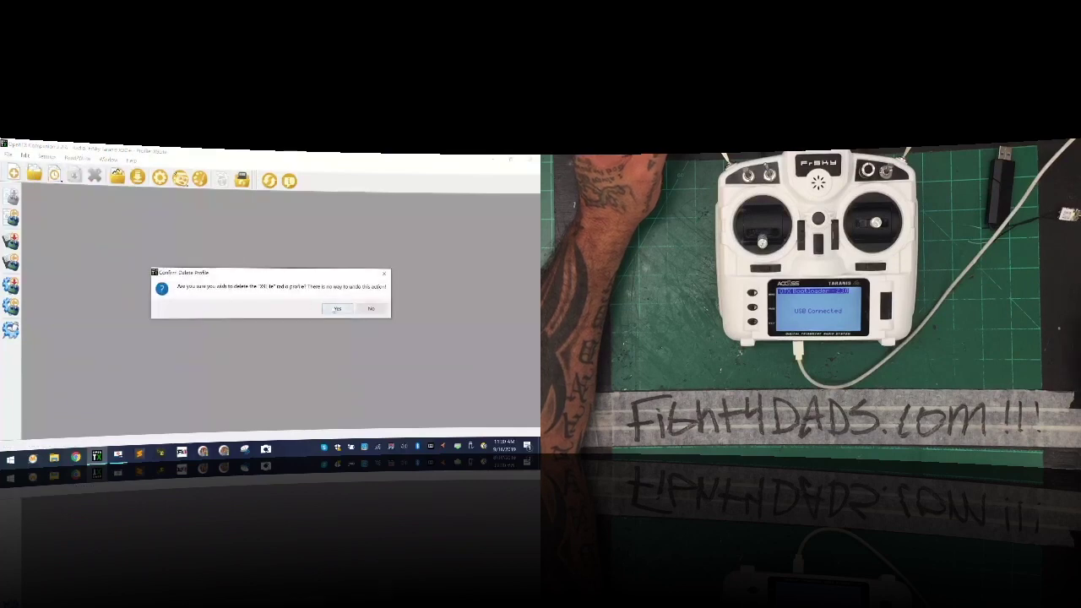
click(337, 308)
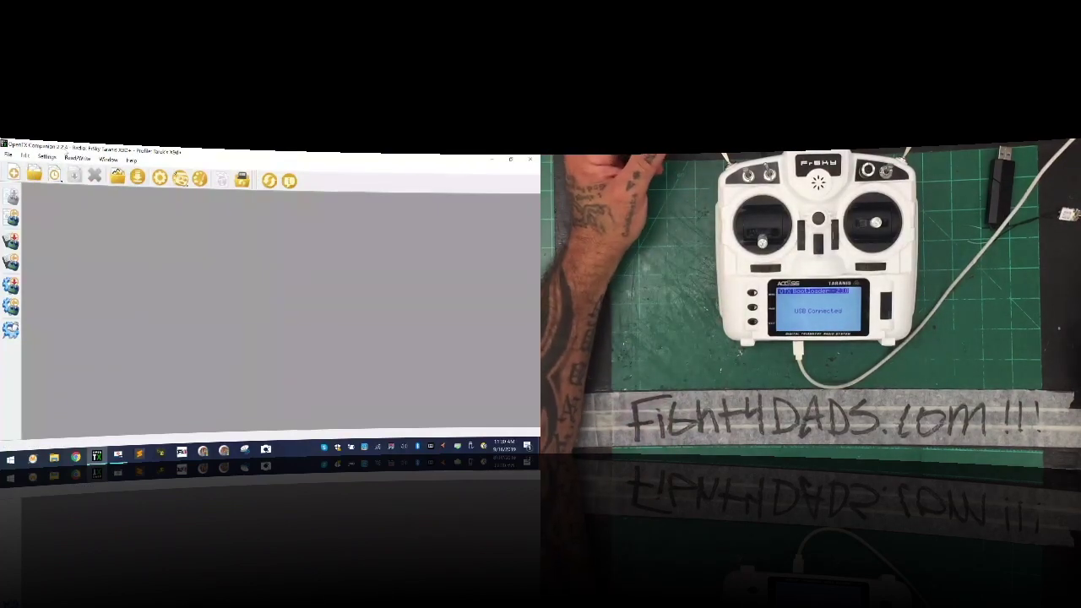
Add a radio profile with radio type FrSky Taranis X9D+ and enter x9d as its profile name.
click(47, 157)
mouse_move(79, 214)
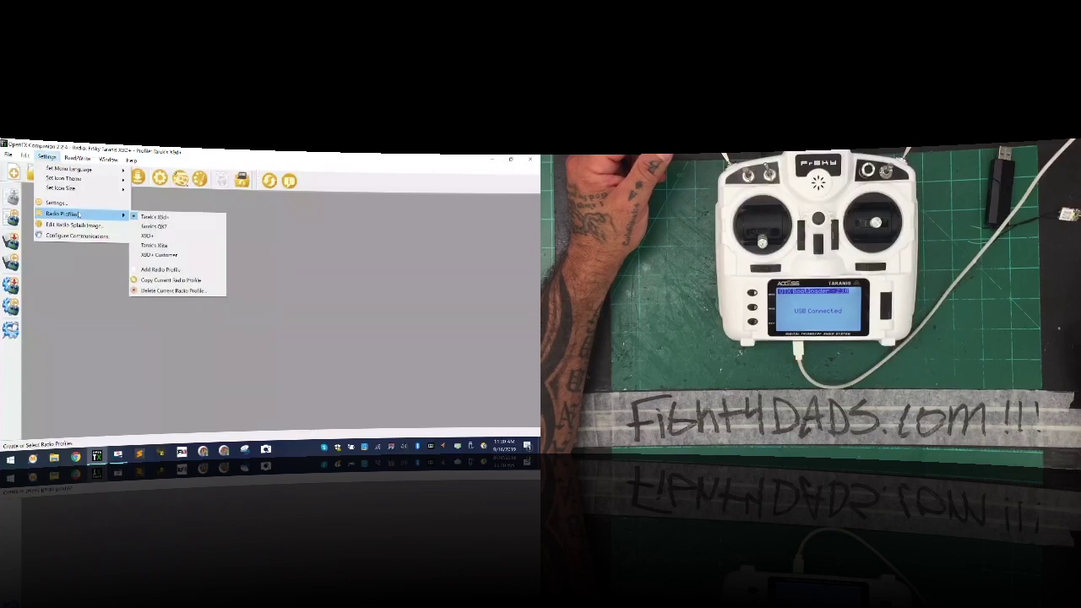
click(169, 270)
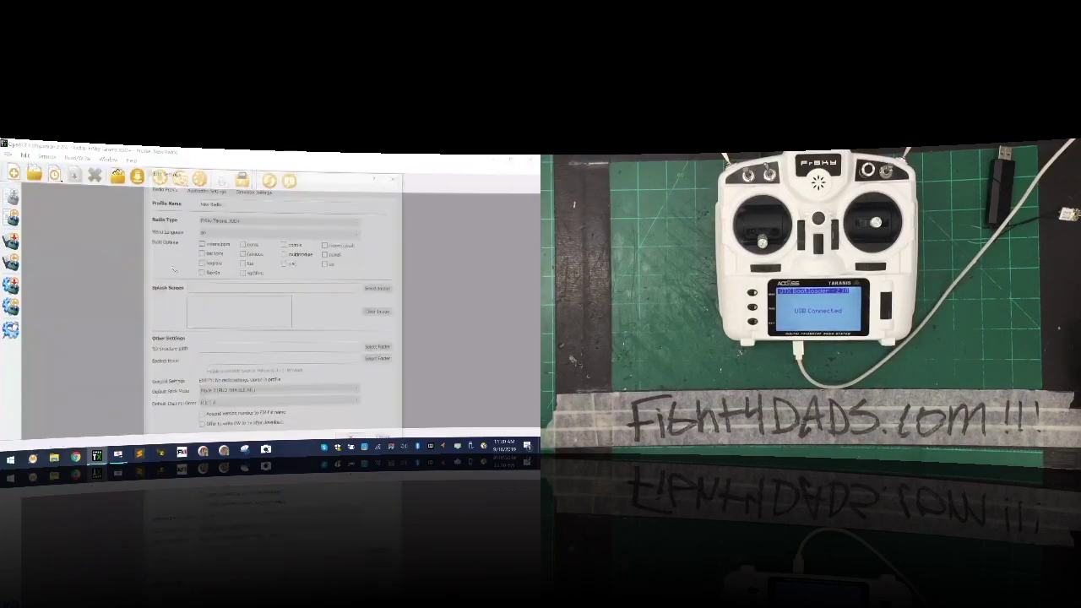
click(279, 219)
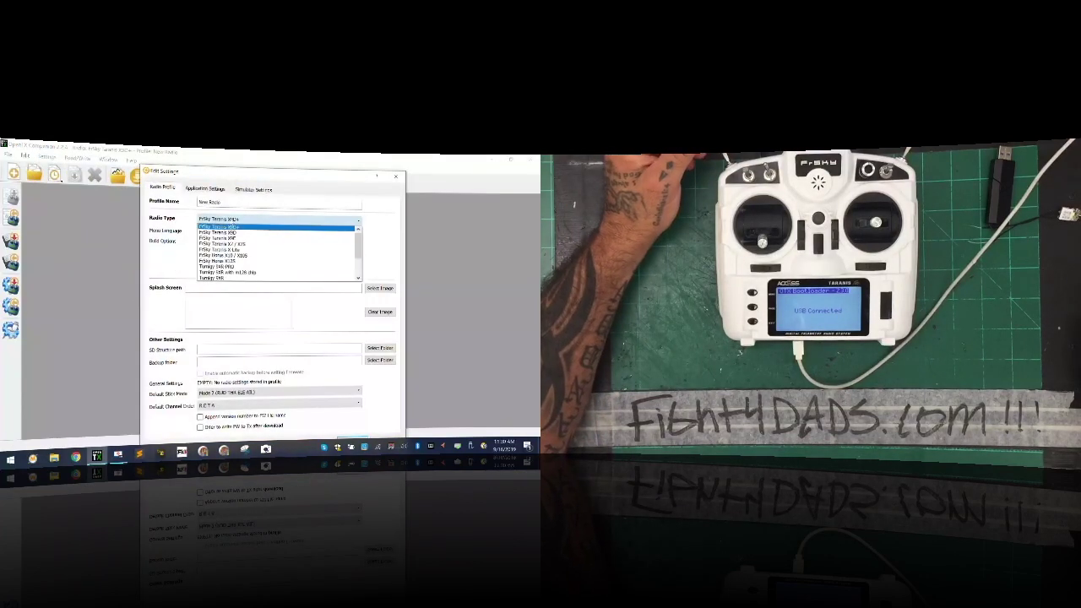
scroll(278, 252, up, 4)
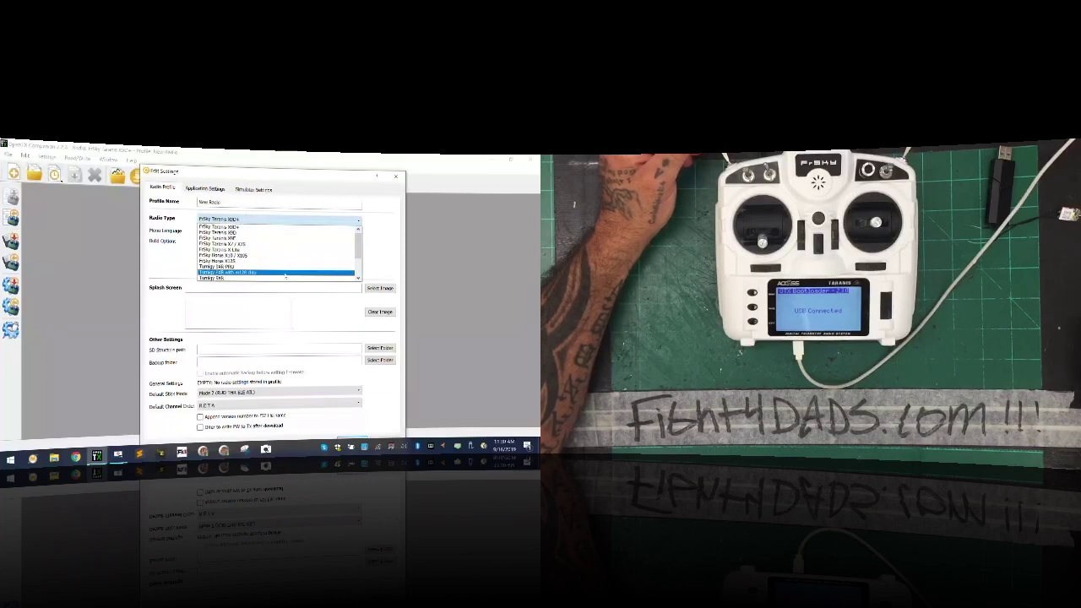
scroll(285, 277, down, 2)
scroll(285, 277, up, 2)
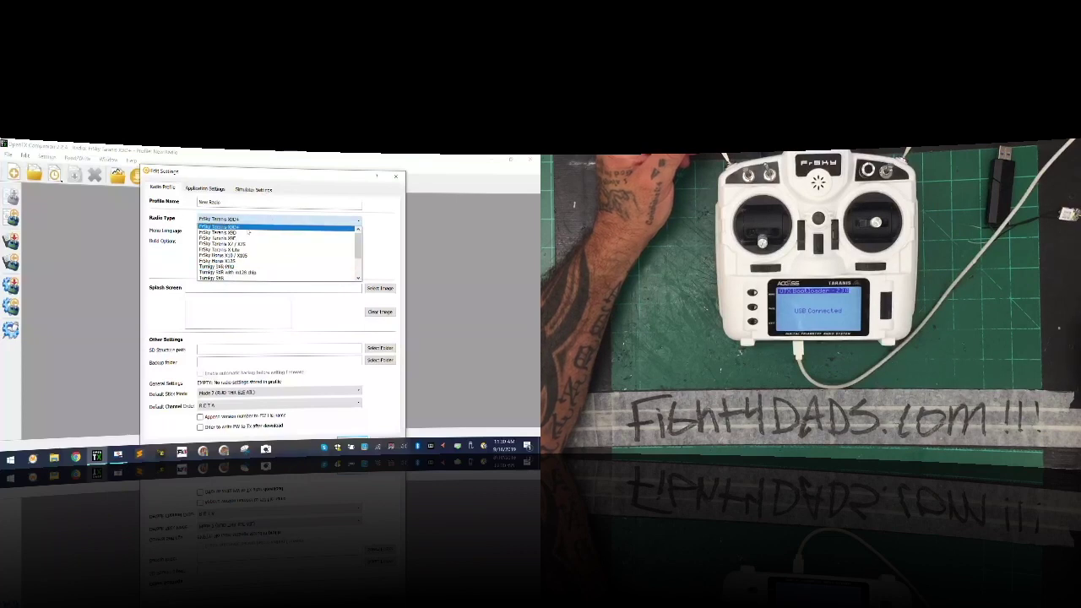
click(247, 228)
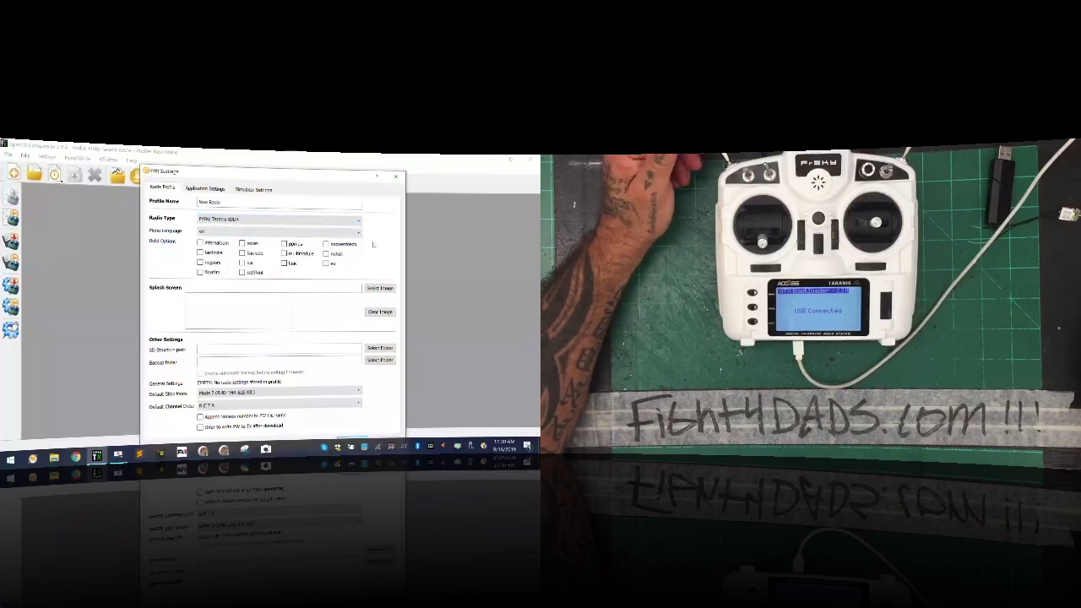
triple_click(231, 203)
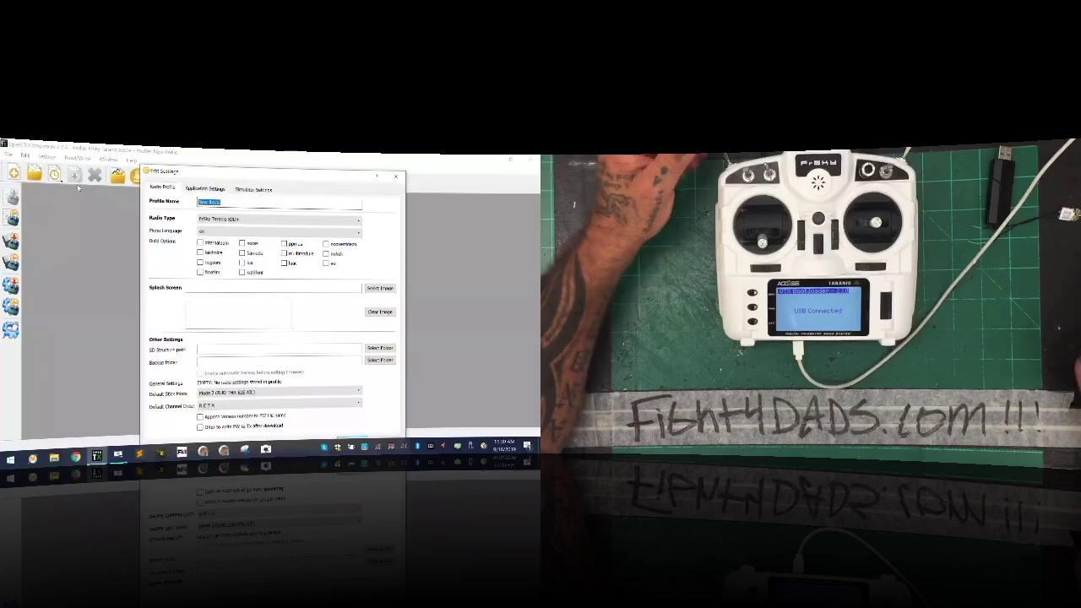
text(x9d)
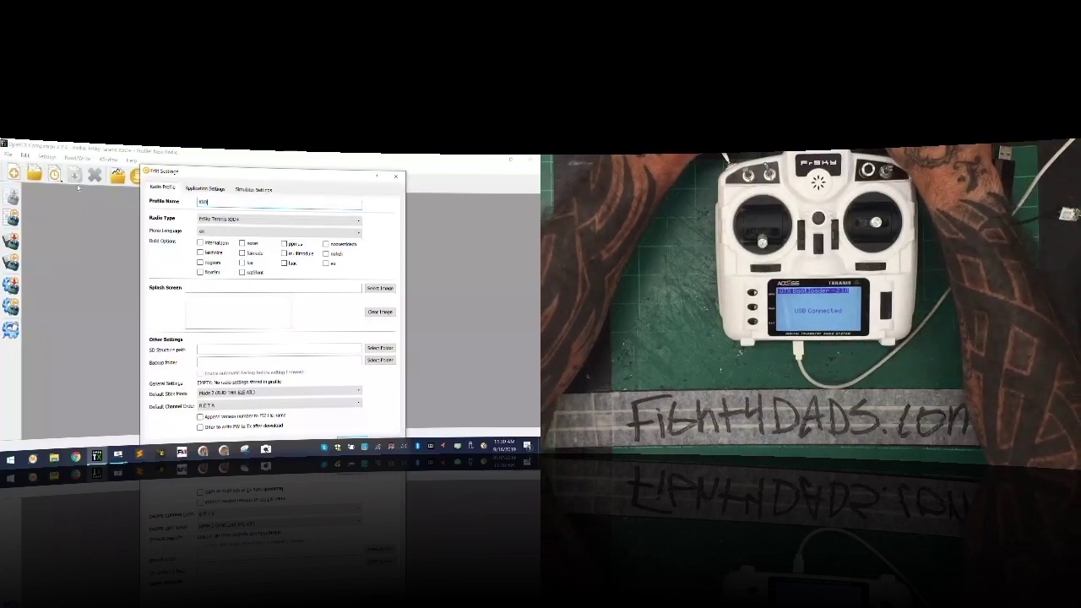